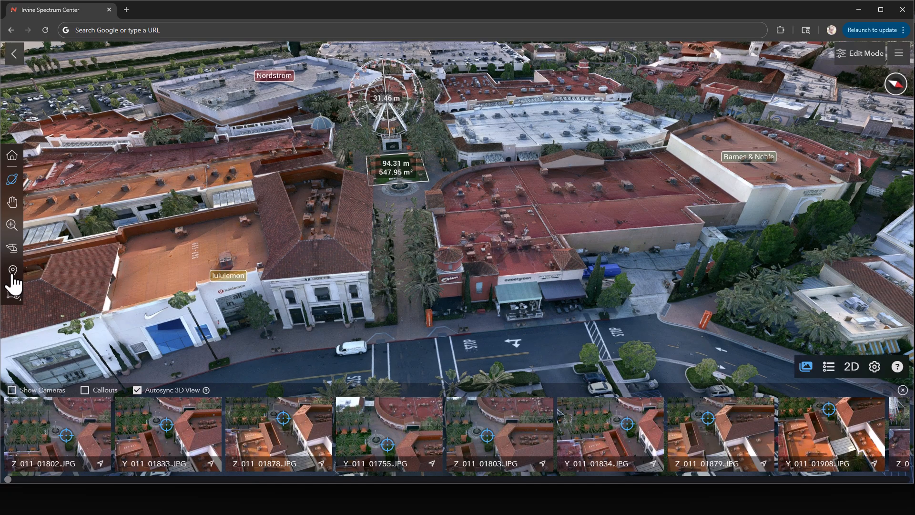
# View the source photo Y_011_01755.JPG enlarged and return to the 3D model.
pyautogui.click(360, 416)
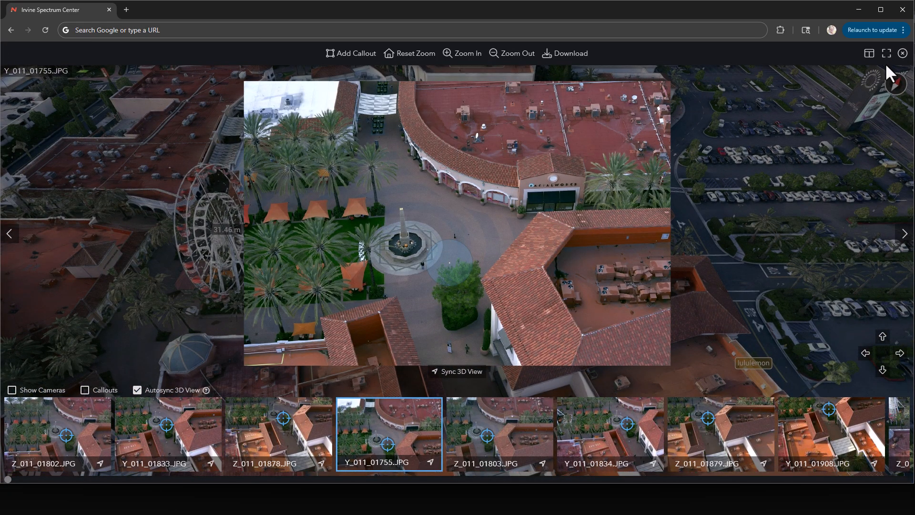
pyautogui.click(903, 53)
pyautogui.scroll(-4, 619, 267)
pyautogui.moveTo(618, 267); pyautogui.dragTo(3, 279)
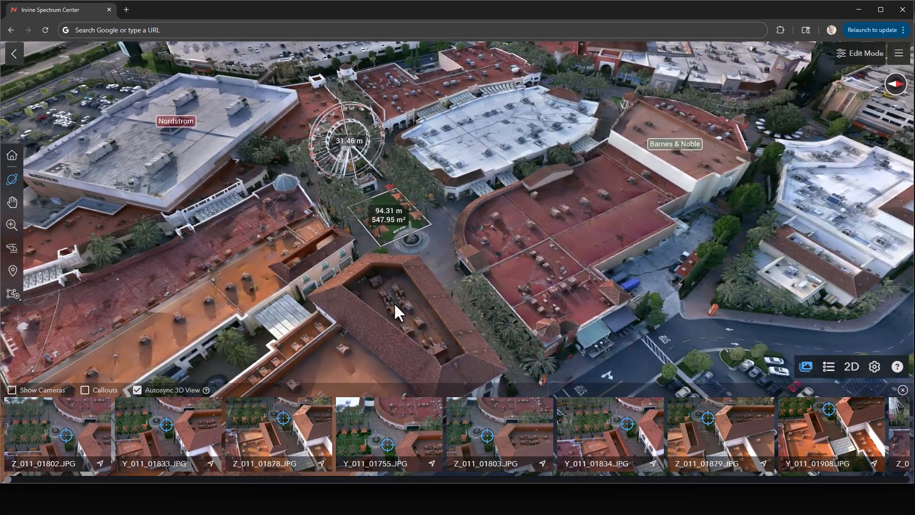
# Add a callout on the storefront wall just below the sweetgreen sign.
pyautogui.moveTo(536, 294); pyautogui.dragTo(376, 201)
pyautogui.scroll(4, 603, 281)
pyautogui.moveTo(603, 258); pyautogui.dragTo(588, 223)
pyautogui.scroll(3, 567, 243)
pyautogui.click(13, 270)
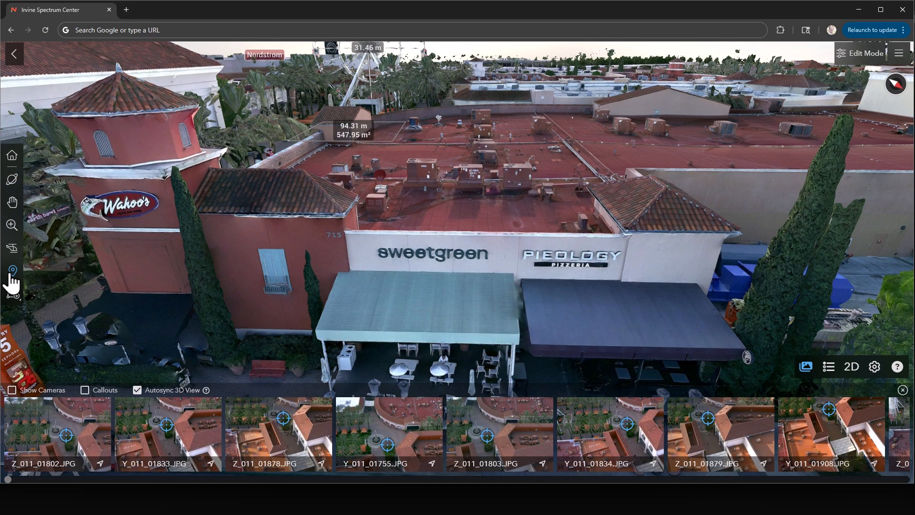
pyautogui.click(430, 262)
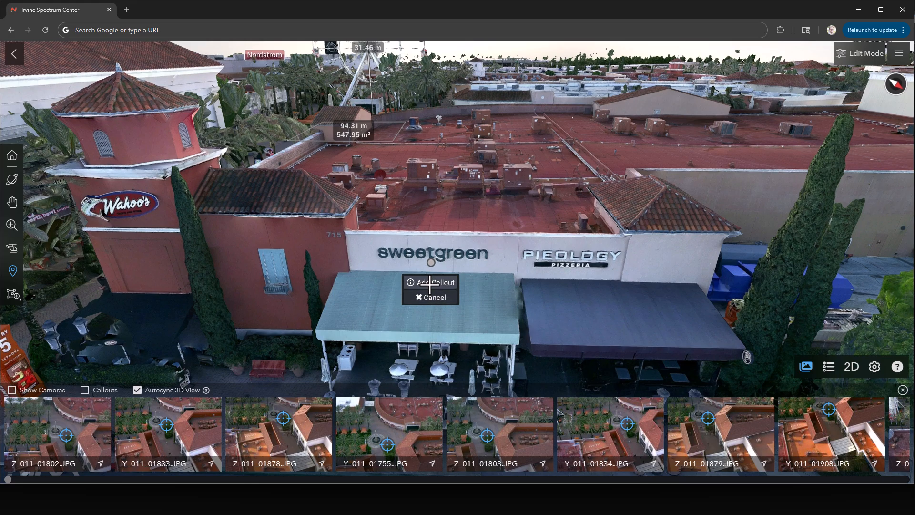
pyautogui.click(432, 282)
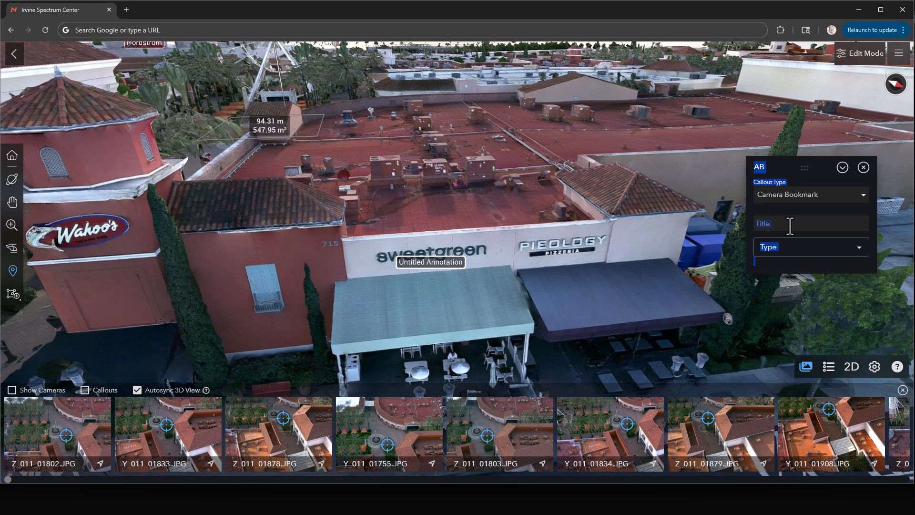
# Title the new callout "Sweetgreen" and close its details.
pyautogui.click(773, 224)
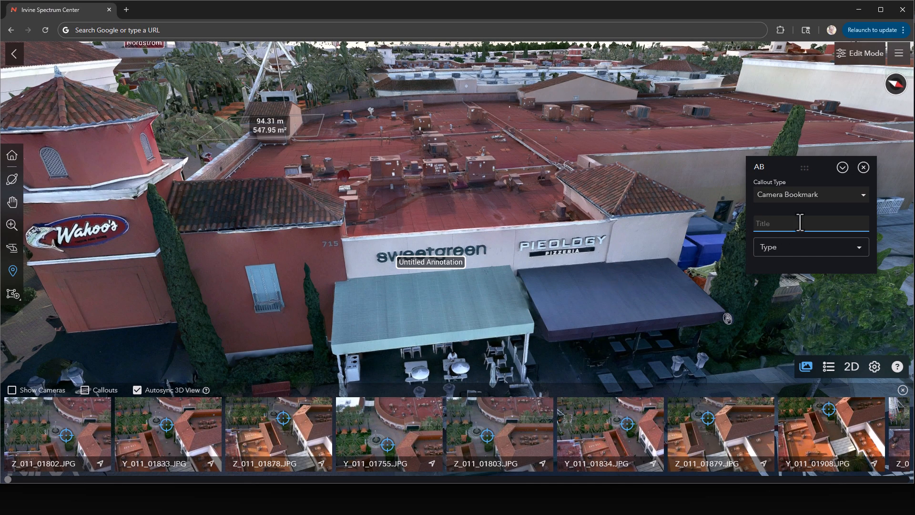
pyautogui.write('Sweetgreen')
pyautogui.moveTo(527, 306); pyautogui.dragTo(478, 314)
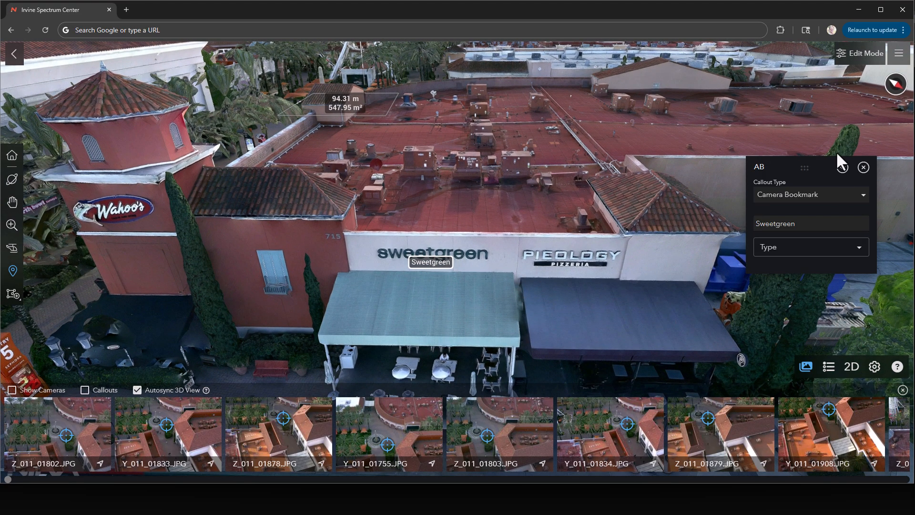
pyautogui.click(864, 167)
# Try the Circle and Callout ID view styles for the callouts.
pyautogui.click(875, 367)
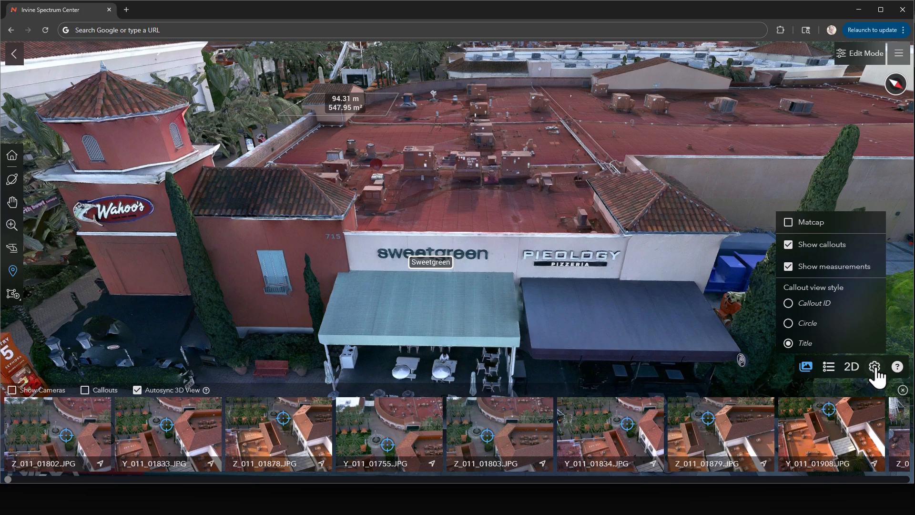
pyautogui.click(809, 324)
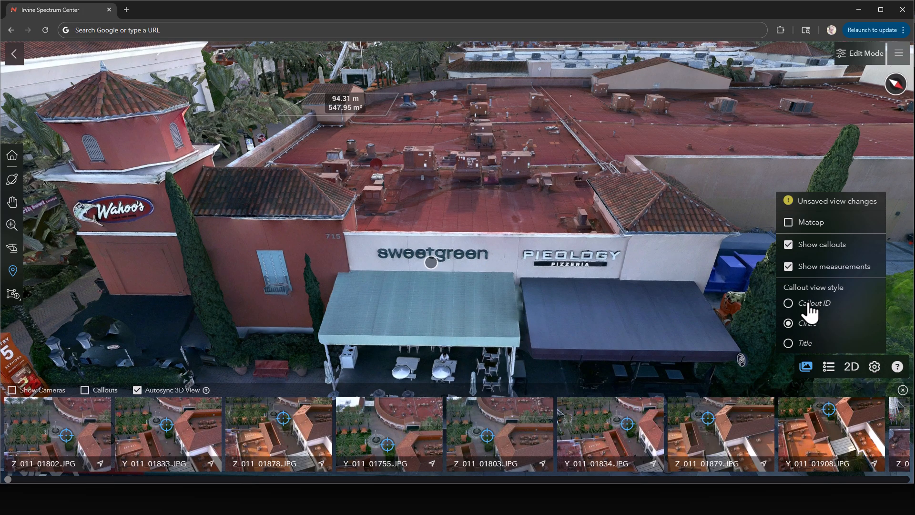
pyautogui.scroll(-8, 613, 286)
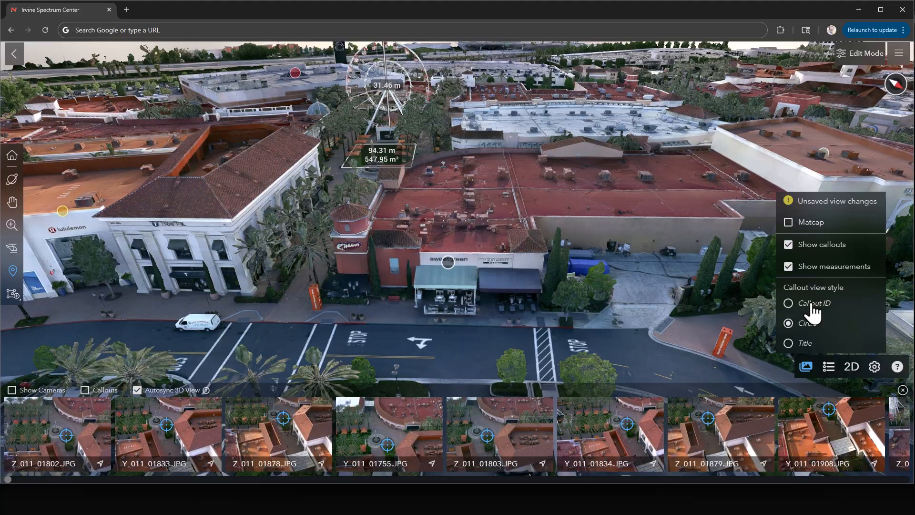
pyautogui.click(811, 306)
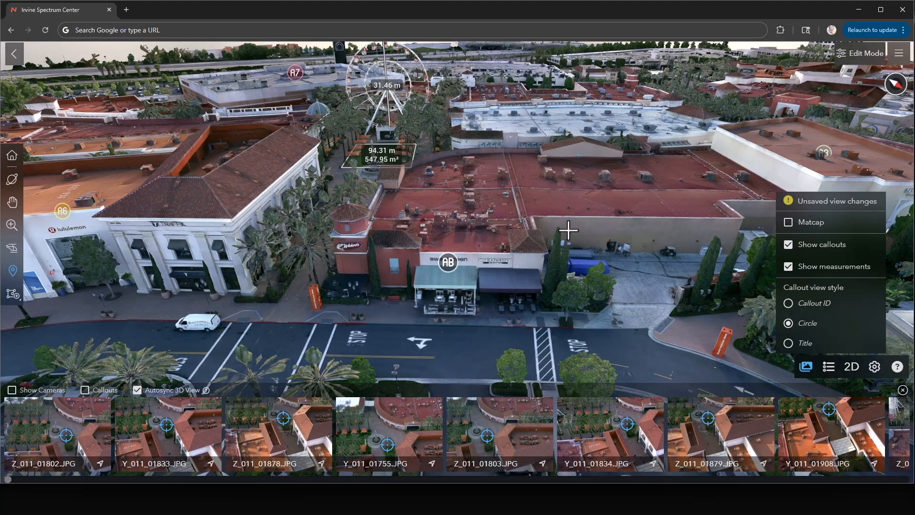
pyautogui.scroll(8, 535, 294)
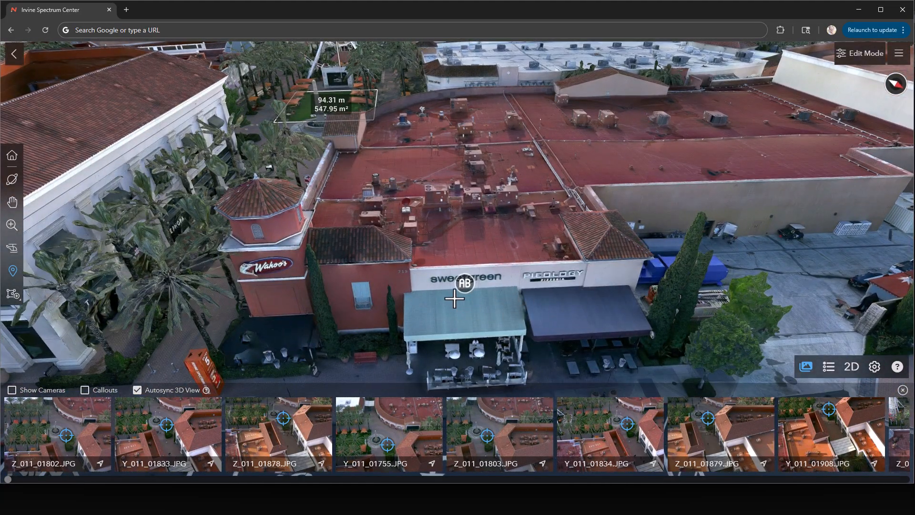
pyautogui.scroll(-3, 565, 284)
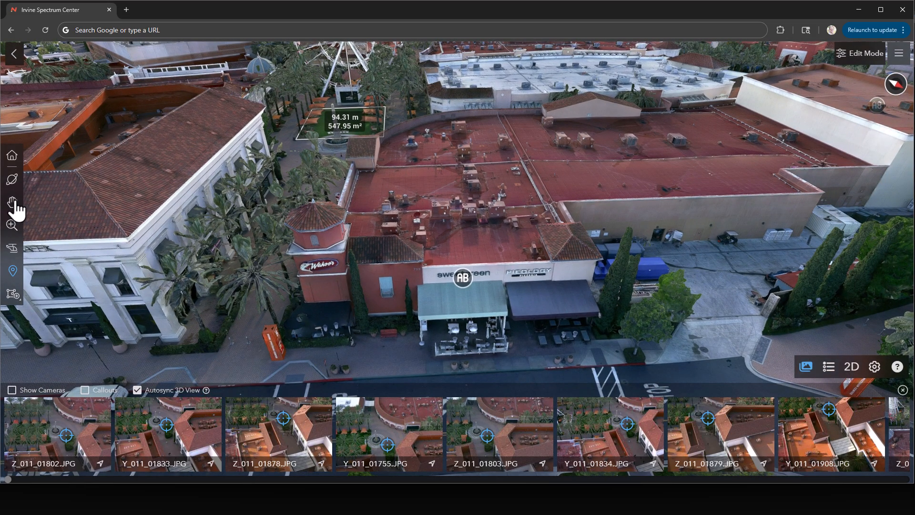
# Activate the Orbit tool and focus on the Sweetgreen callout's location to match the source photos to it.
pyautogui.click(12, 179)
pyautogui.click(463, 282)
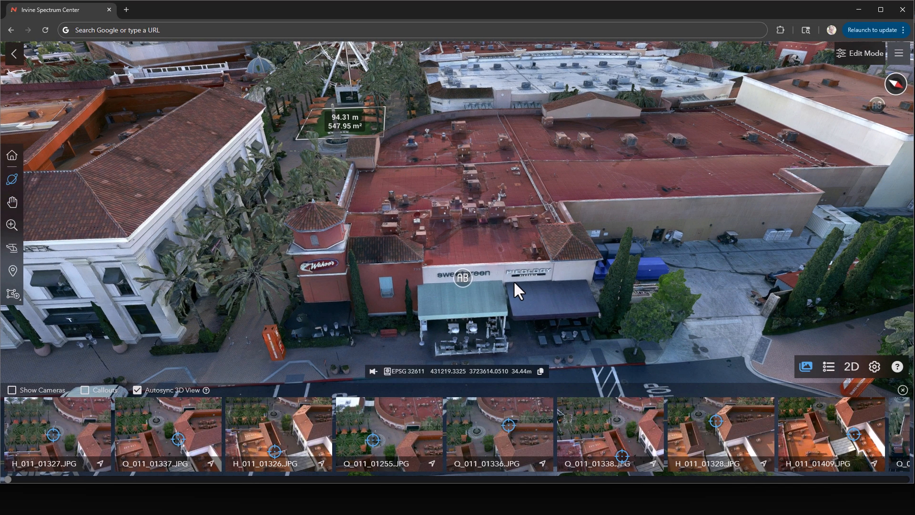
pyautogui.moveTo(539, 294); pyautogui.dragTo(502, 294)
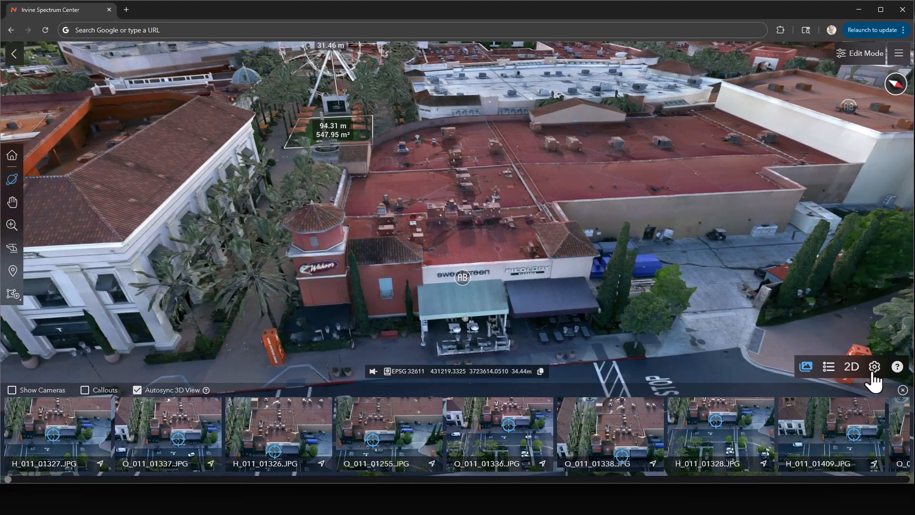
# Set the callout view style to Title.
pyautogui.click(875, 366)
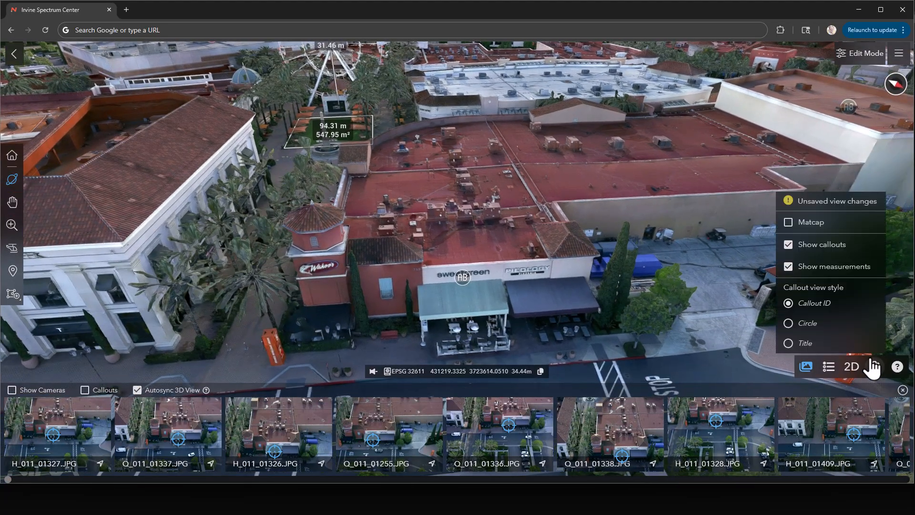
pyautogui.click(799, 339)
pyautogui.moveTo(598, 305); pyautogui.dragTo(710, 334)
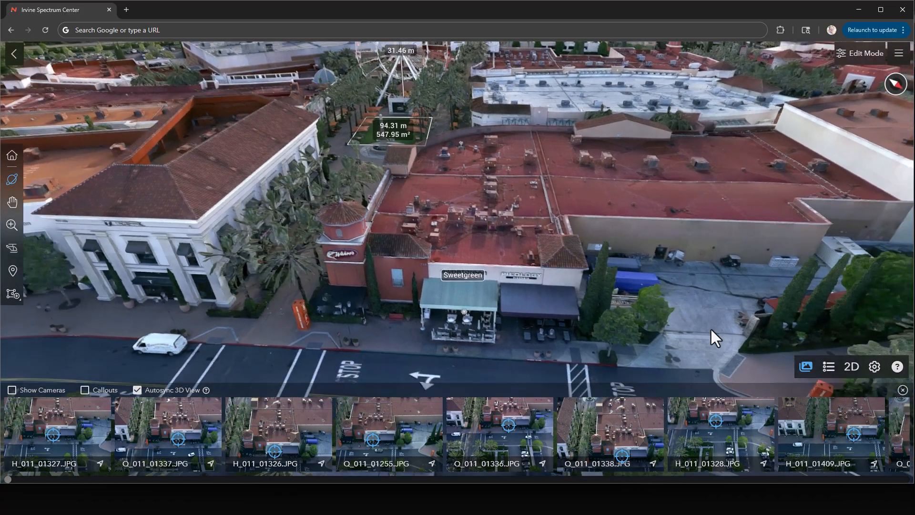
pyautogui.moveTo(478, 170); pyautogui.dragTo(373, 165)
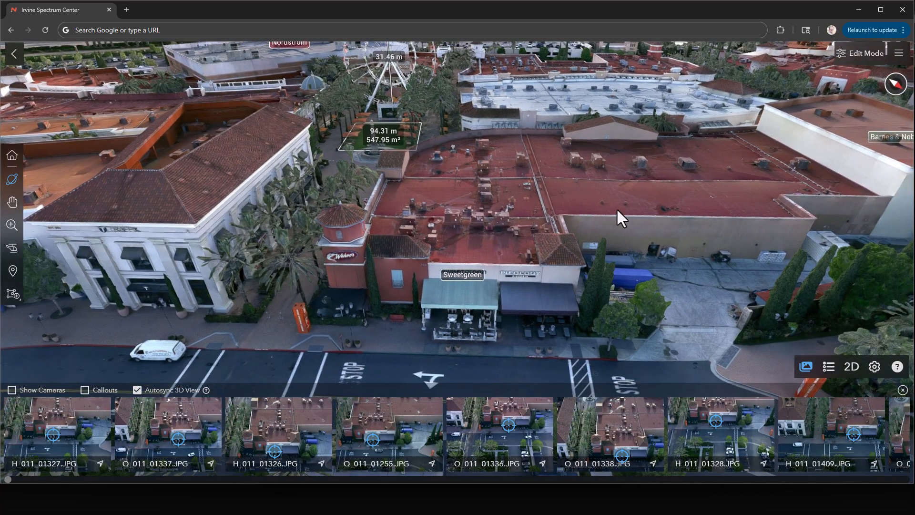
# Switch to edit mode without the photo strip and set the callout view style to Circle.
pyautogui.click(865, 54)
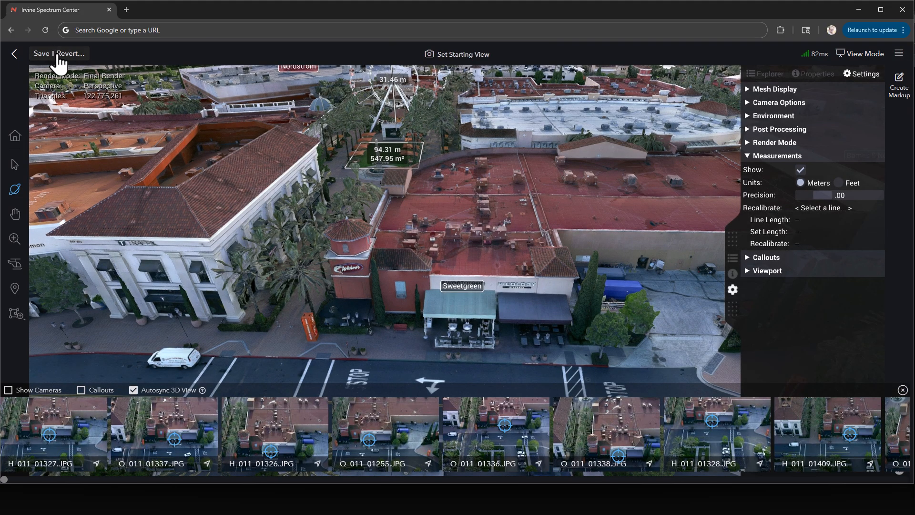
pyautogui.click(903, 390)
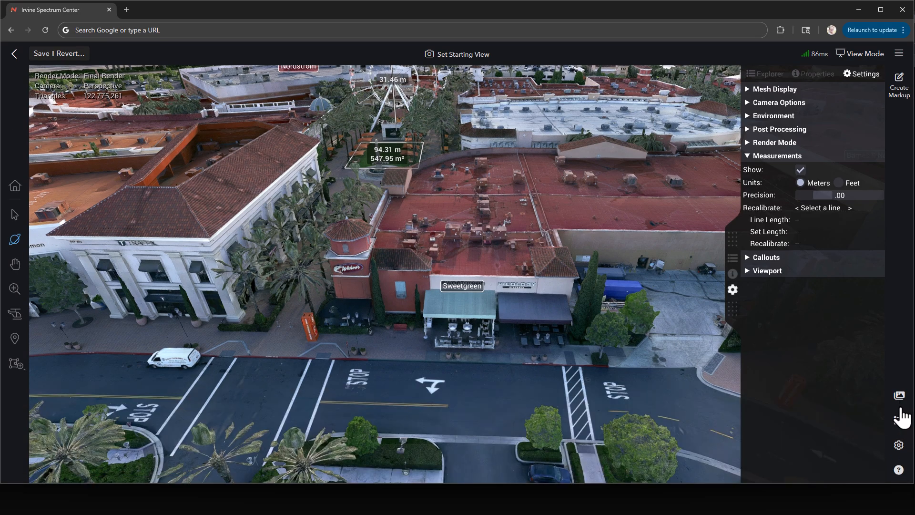
pyautogui.click(899, 442)
pyautogui.click(830, 402)
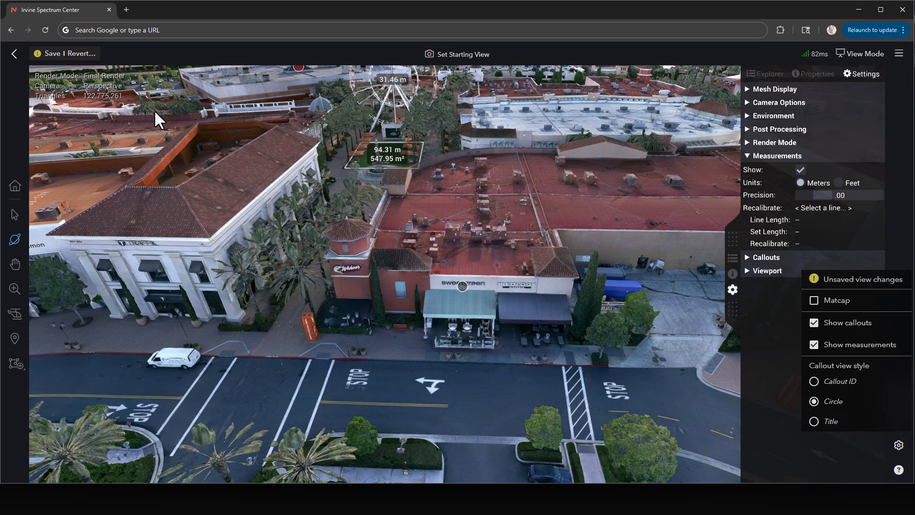
# Revert the unsaved change to the callout view style.
pyautogui.click(45, 53)
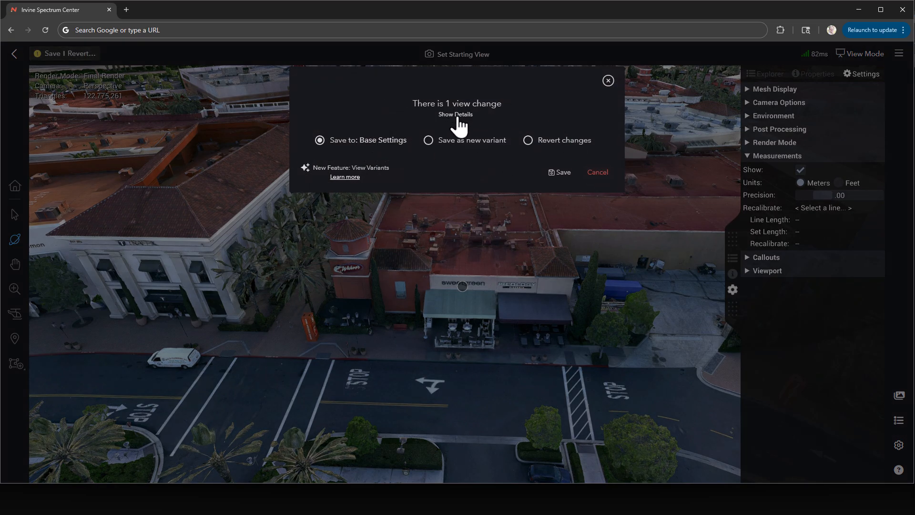
pyautogui.click(599, 174)
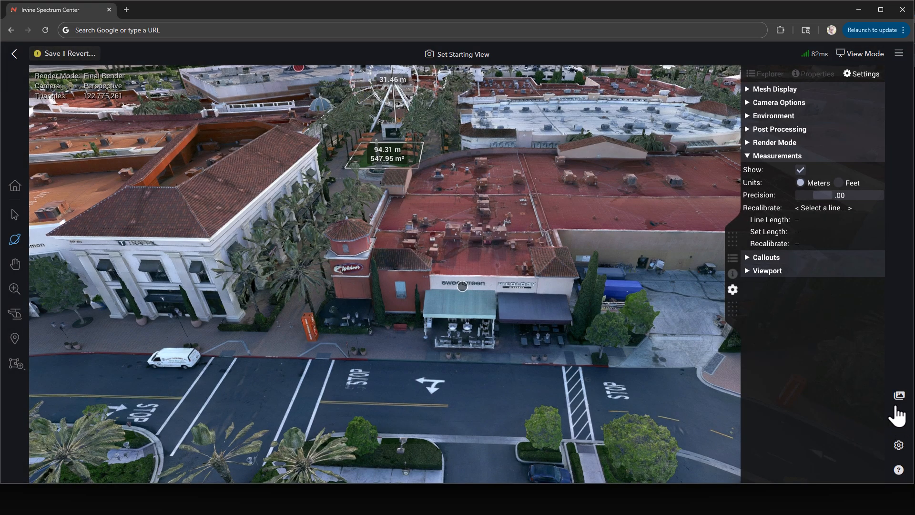
pyautogui.click(81, 53)
pyautogui.click(529, 142)
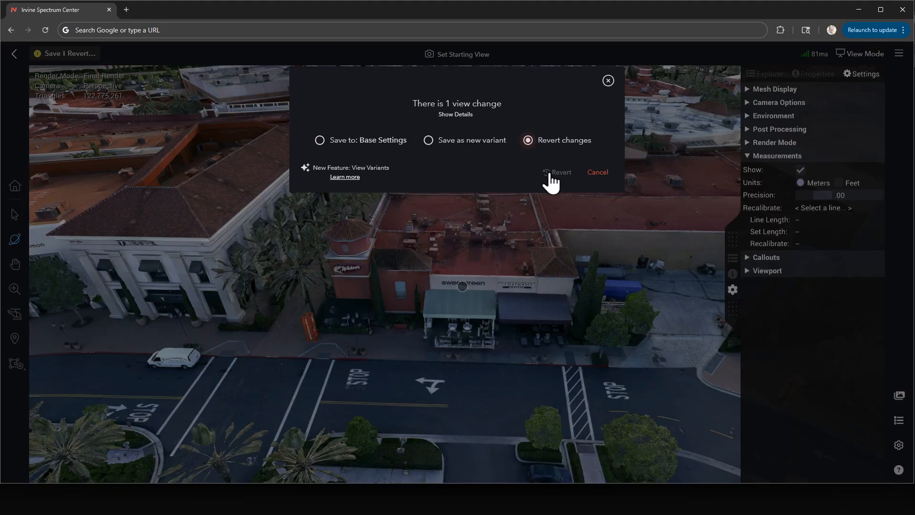
pyautogui.click(554, 173)
# Open the Sweetgreen callout's details and move them over the model view, clear of the settings.
pyautogui.moveTo(525, 359); pyautogui.dragTo(453, 298)
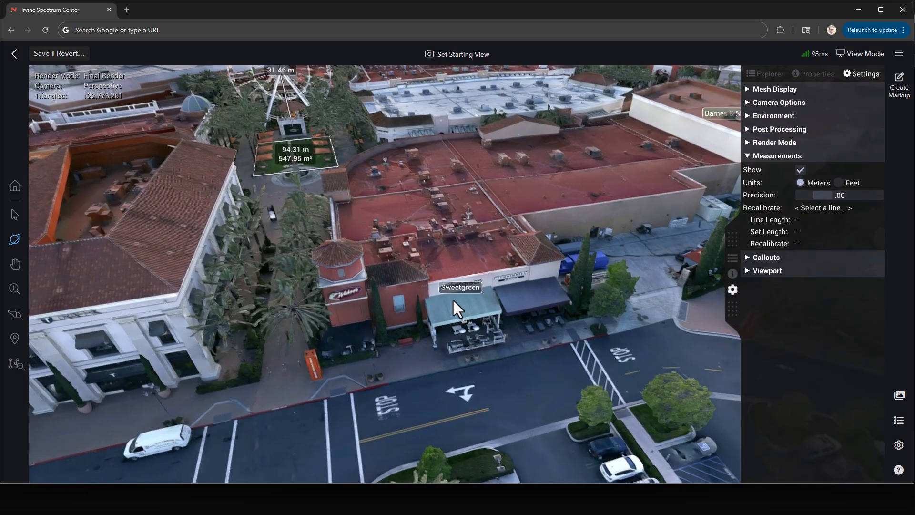
pyautogui.scroll(5, 471, 290)
pyautogui.click(472, 292)
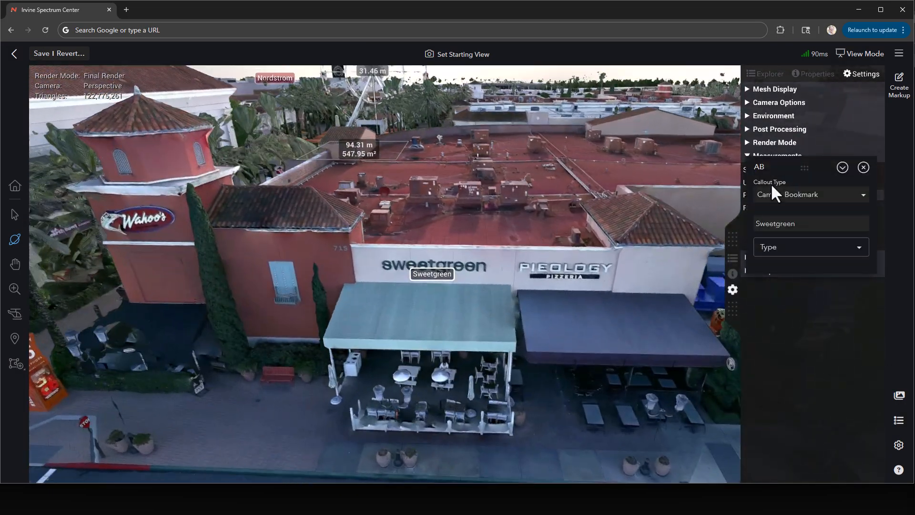
pyautogui.moveTo(771, 183); pyautogui.dragTo(583, 177)
# Set the Sweetgreen callout's view color to light blue and return to view mode.
pyautogui.click(654, 161)
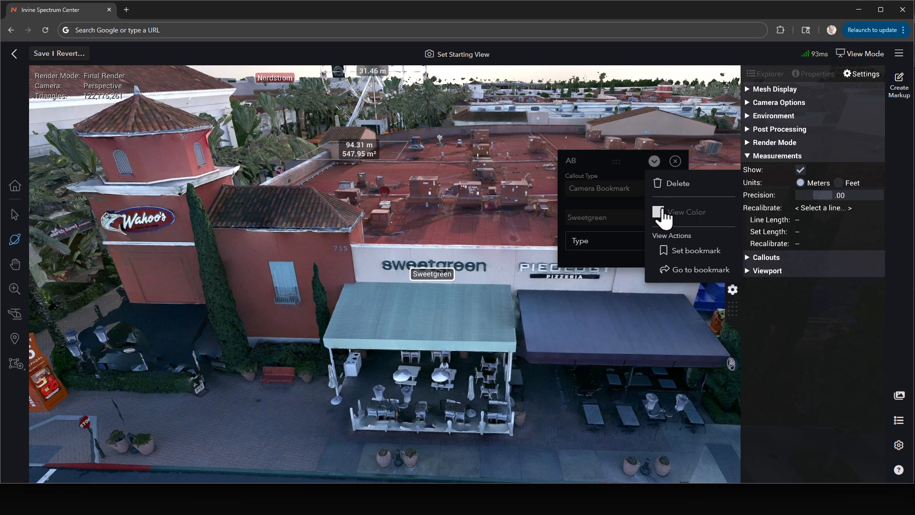
pyautogui.click(661, 213)
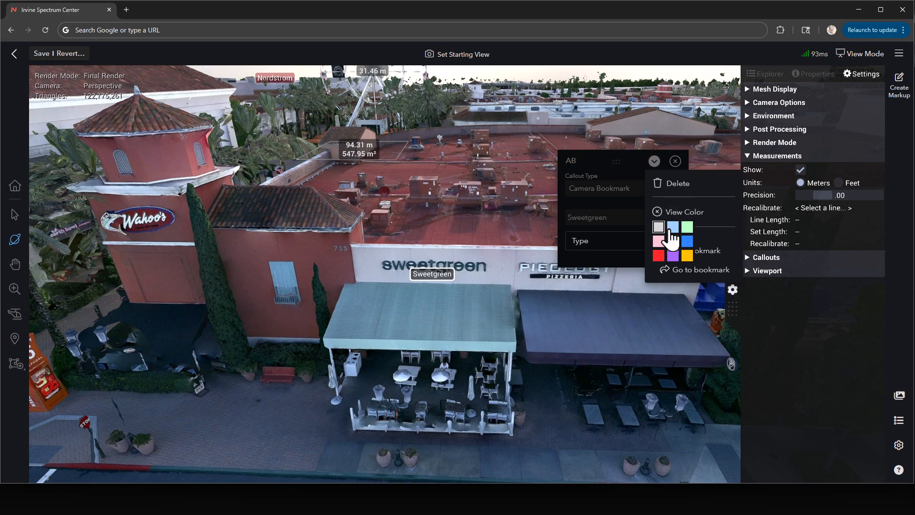
pyautogui.click(570, 314)
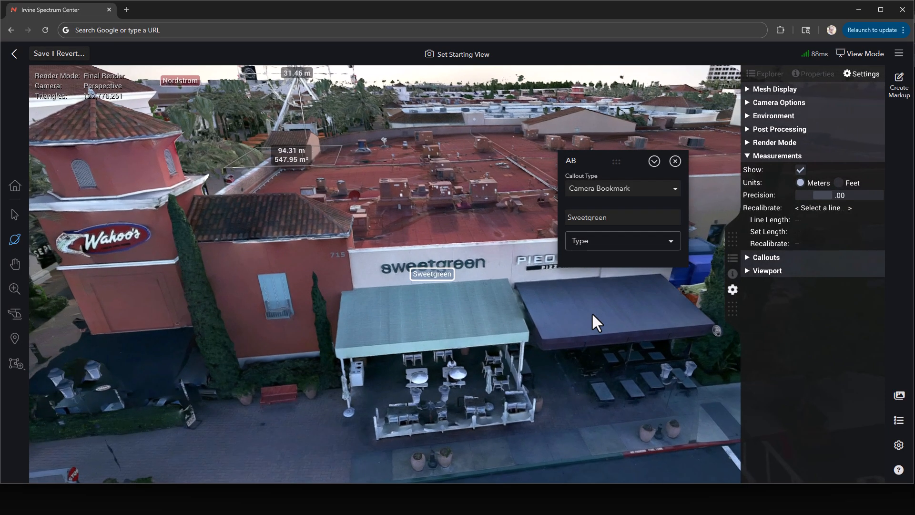
pyautogui.click(655, 161)
pyautogui.click(873, 56)
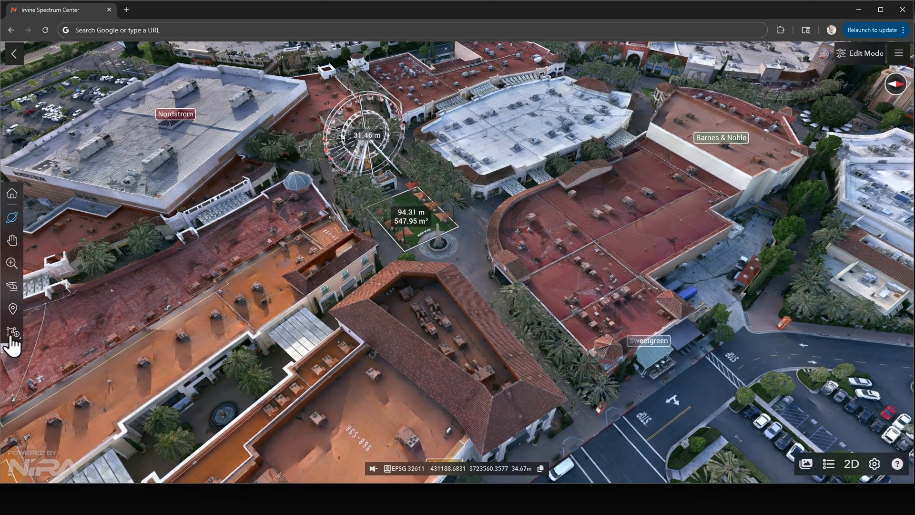
# Show the source photo strip below the model.
pyautogui.click(12, 334)
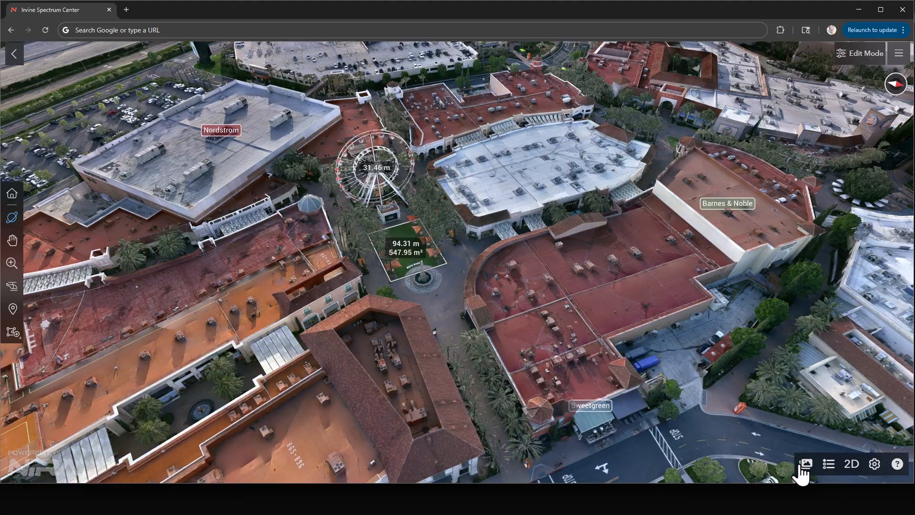
pyautogui.click(803, 464)
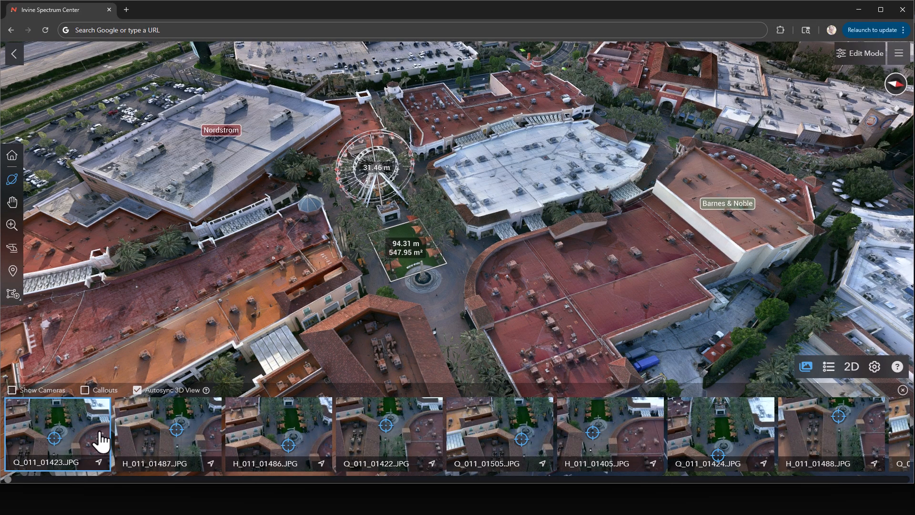
# Focus on the Irvine Spectrum Center sign by the parking lot to match the source photos to it.
pyautogui.moveTo(567, 313); pyautogui.dragTo(509, 268, button='right')
pyautogui.scroll(-4, 503, 258)
pyautogui.moveTo(497, 248); pyautogui.dragTo(558, 185)
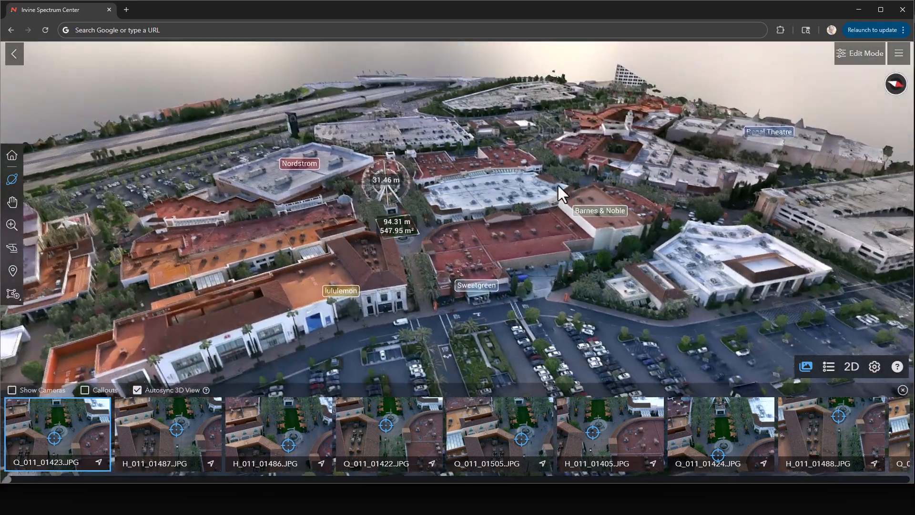
pyautogui.scroll(-3, 588, 287)
pyautogui.click(567, 295)
pyautogui.scroll(5, 557, 313)
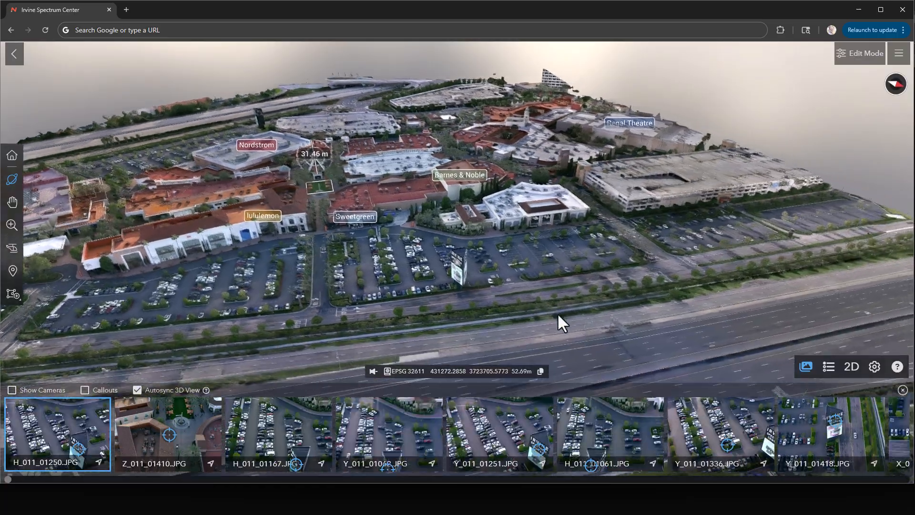
pyautogui.click(468, 290)
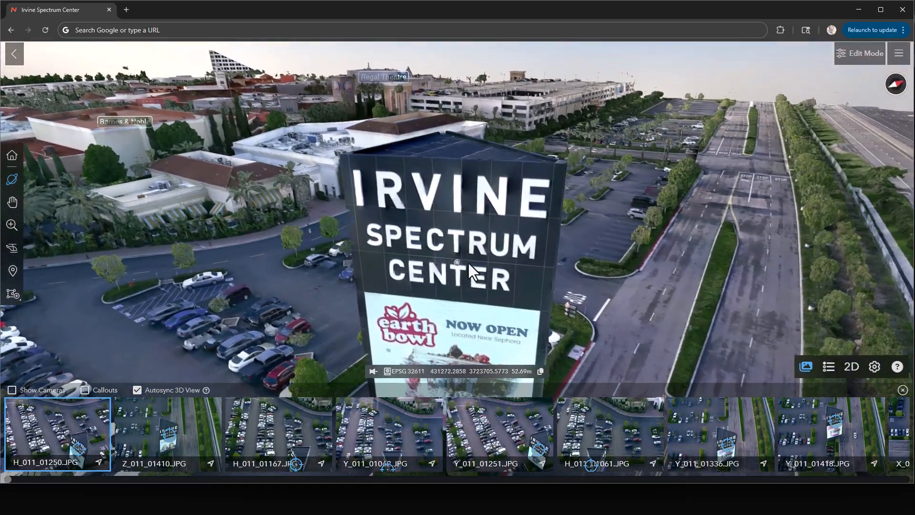
# Open the source photo Y_011_01336.JPG and draw a callout box around the SPECTRUM CENTER lettering on the sign.
pyautogui.click(45, 435)
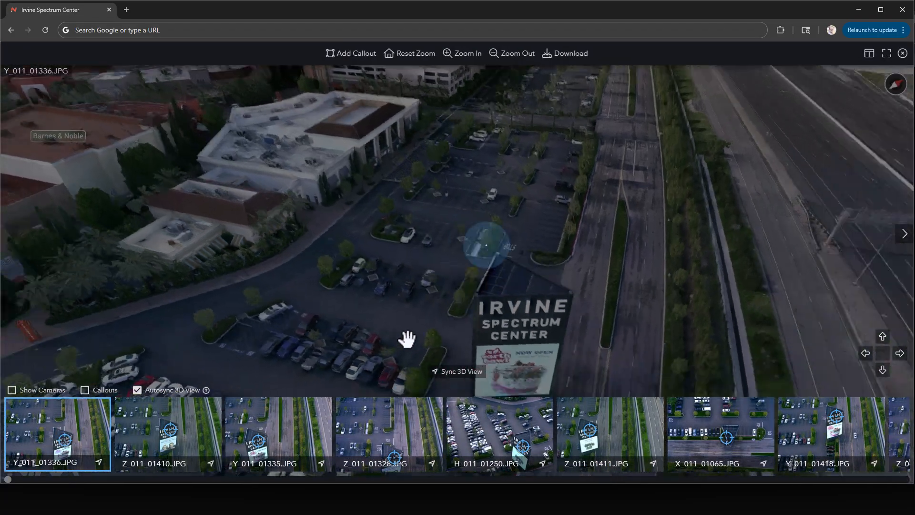
pyautogui.scroll(5, 495, 301)
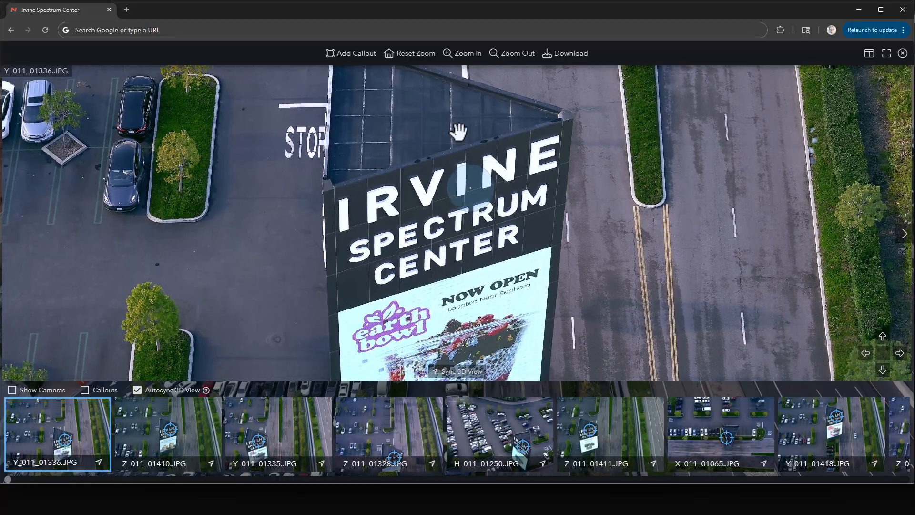
pyautogui.click(344, 55)
pyautogui.moveTo(358, 222); pyautogui.dragTo(538, 270)
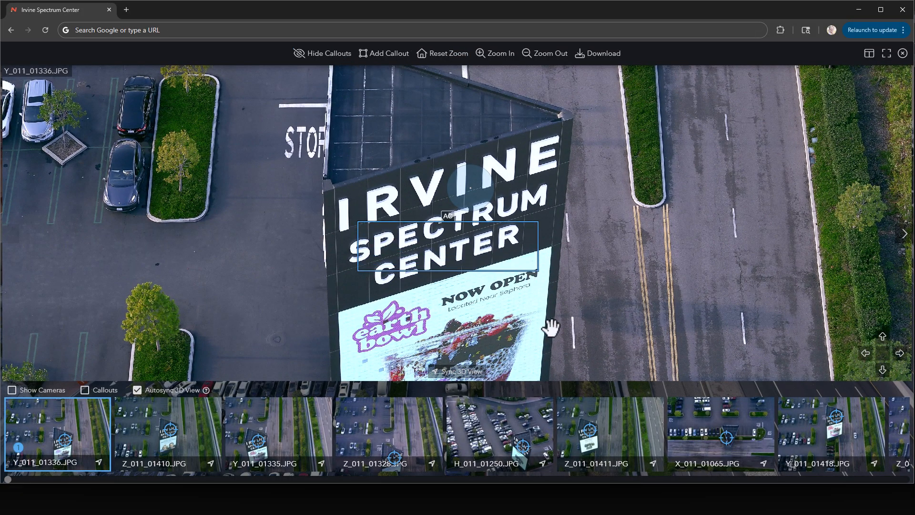
# Move the new callout's details clear of the sign, title it "Irvine Spectrum Center Sign" and close the details.
pyautogui.moveTo(532, 92); pyautogui.dragTo(773, 137)
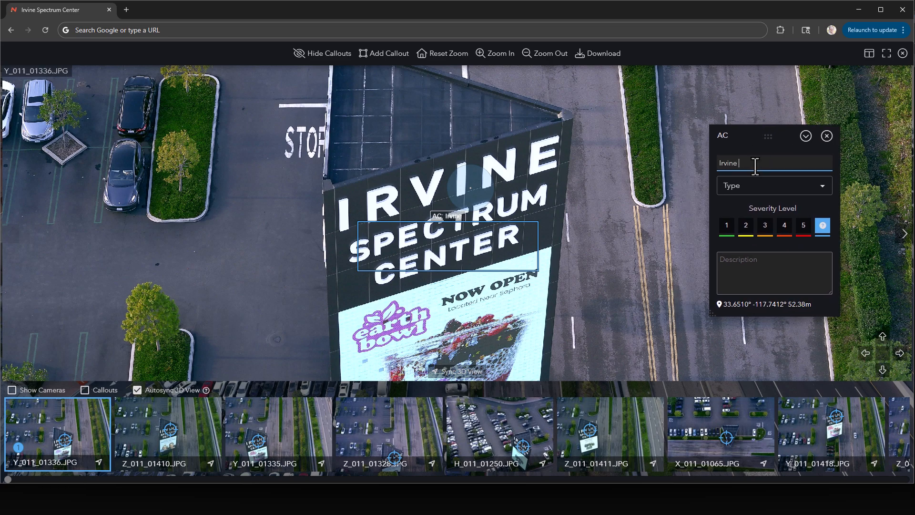
pyautogui.write('m C')
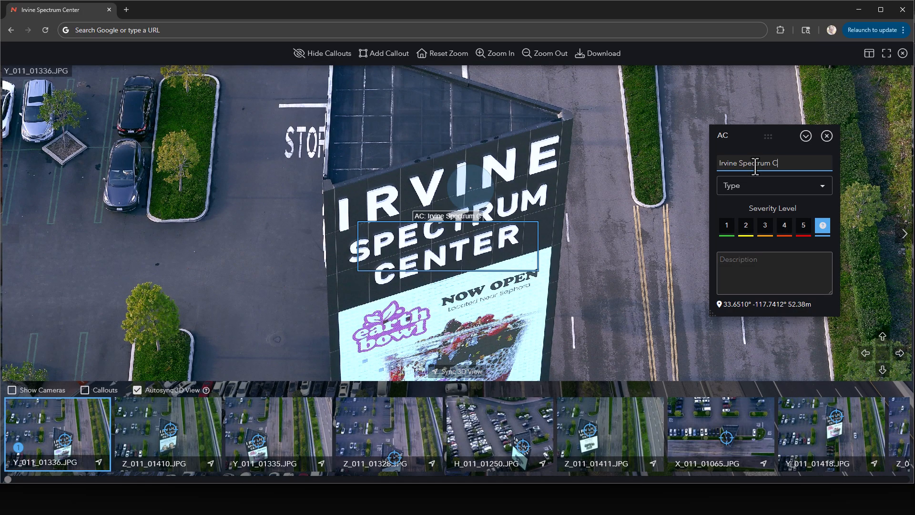
pyautogui.write('enter Sign')
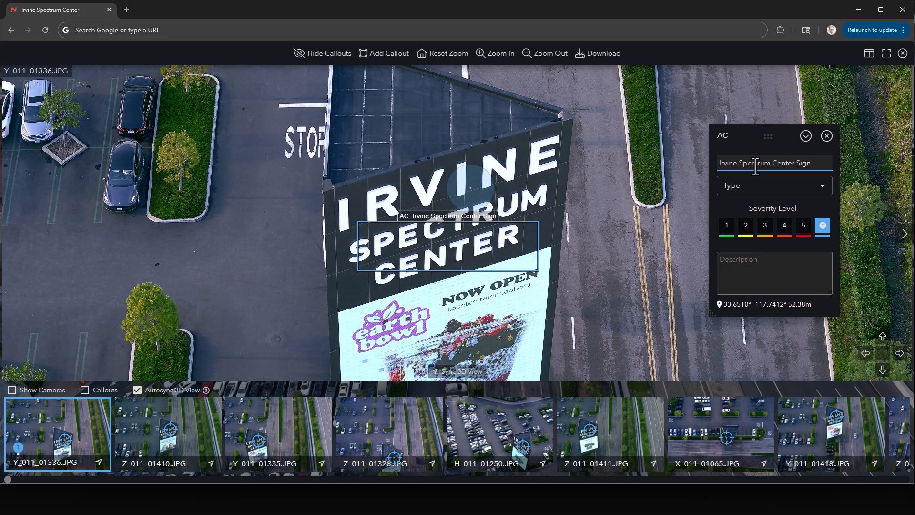
pyautogui.click(827, 136)
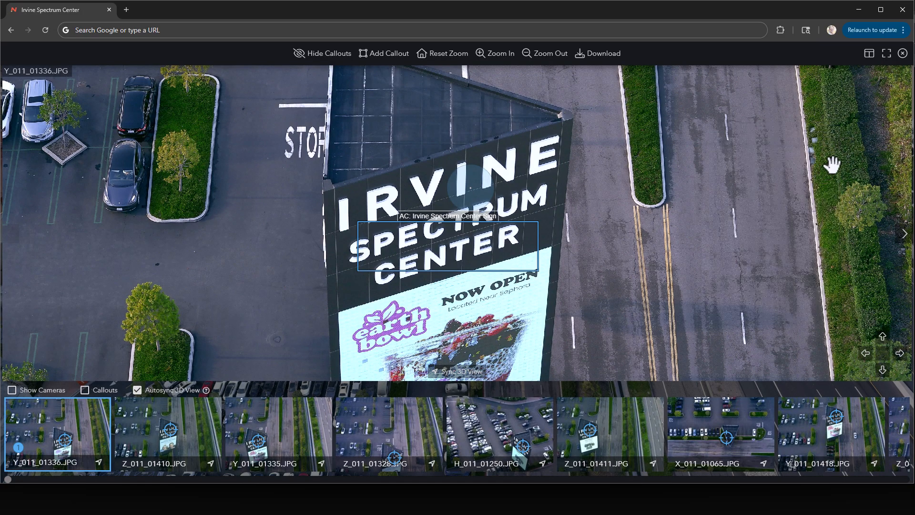
# Close the source photo, check the sign callout on the 3D model and hide the source photo strip.
pyautogui.click(903, 54)
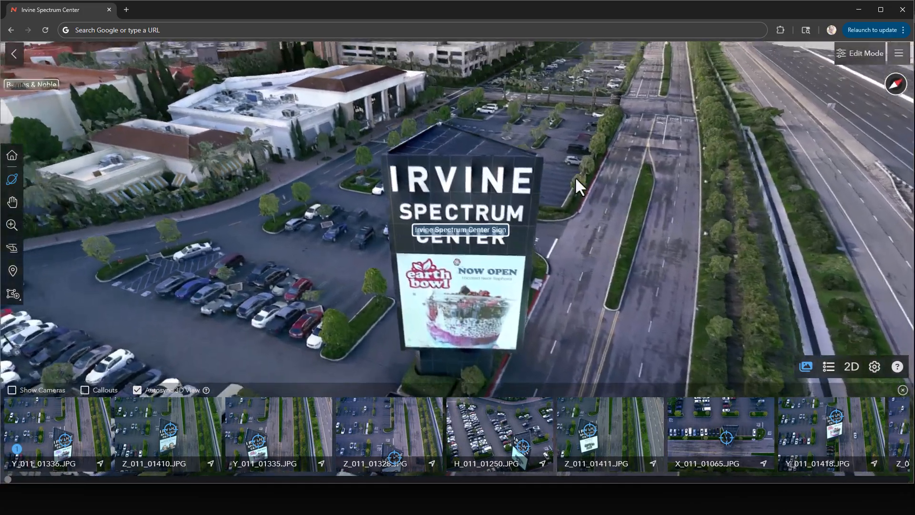
pyautogui.moveTo(574, 176); pyautogui.dragTo(722, 181)
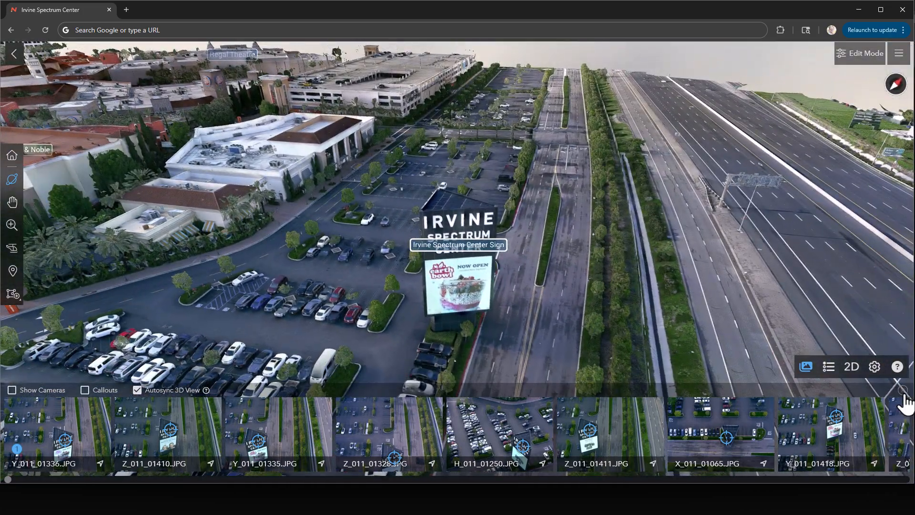
pyautogui.click(903, 389)
# Hide the callouts and measurements while viewing the whole shopping center.
pyautogui.scroll(-3, 251, 387)
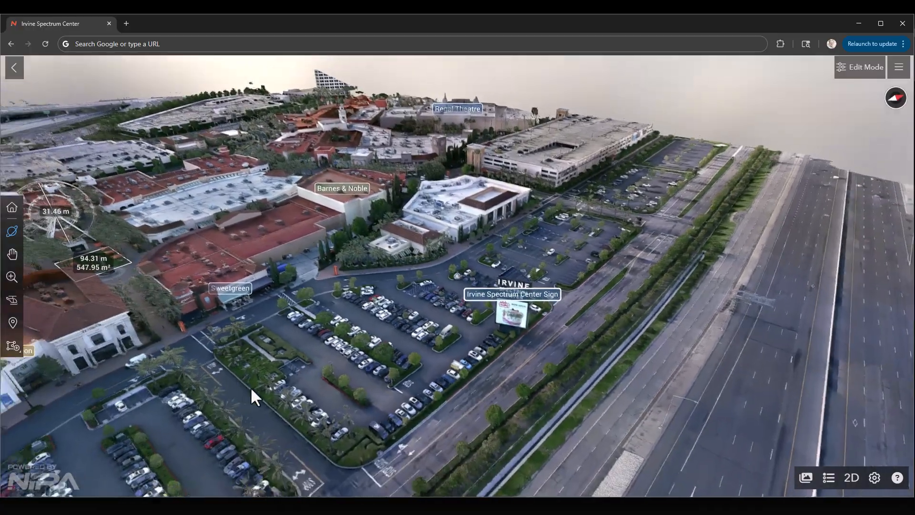
pyautogui.moveTo(495, 394); pyautogui.dragTo(329, 367)
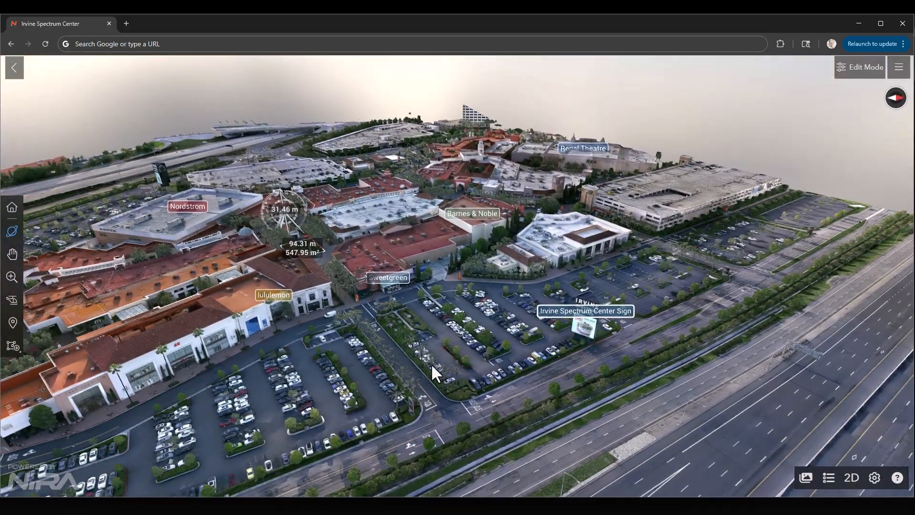
pyautogui.moveTo(359, 239); pyautogui.dragTo(400, 258, button='right')
pyautogui.moveTo(399, 258); pyautogui.dragTo(451, 235)
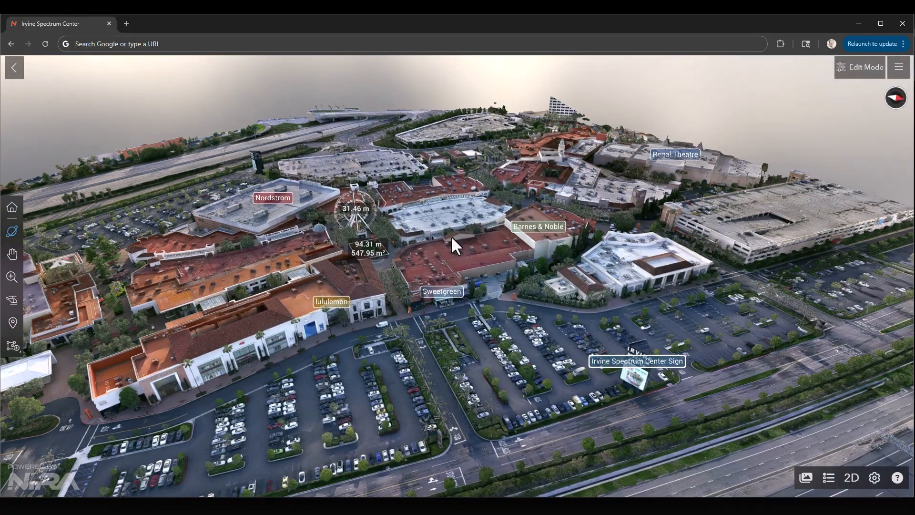
pyautogui.click(875, 479)
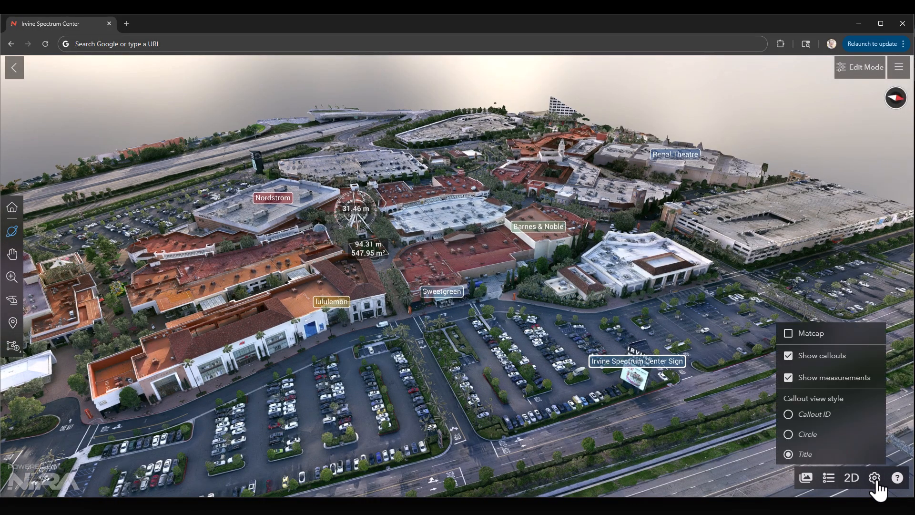
pyautogui.click(821, 365)
pyautogui.click(821, 378)
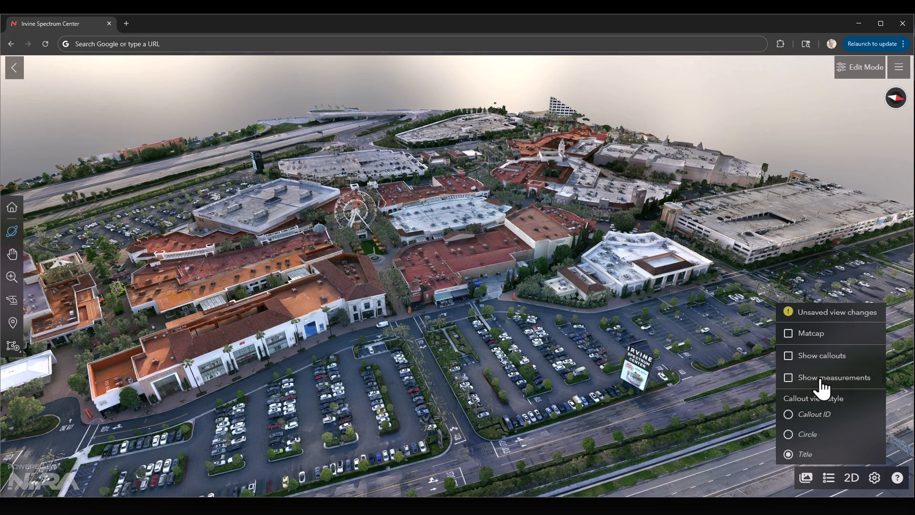
# Show the measurements and callouts on the model again.
pyautogui.click(821, 379)
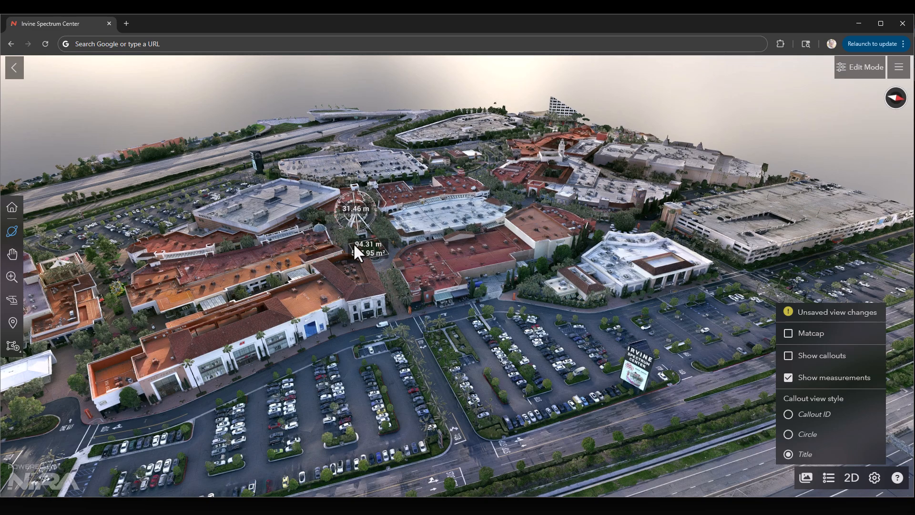
pyautogui.click(818, 362)
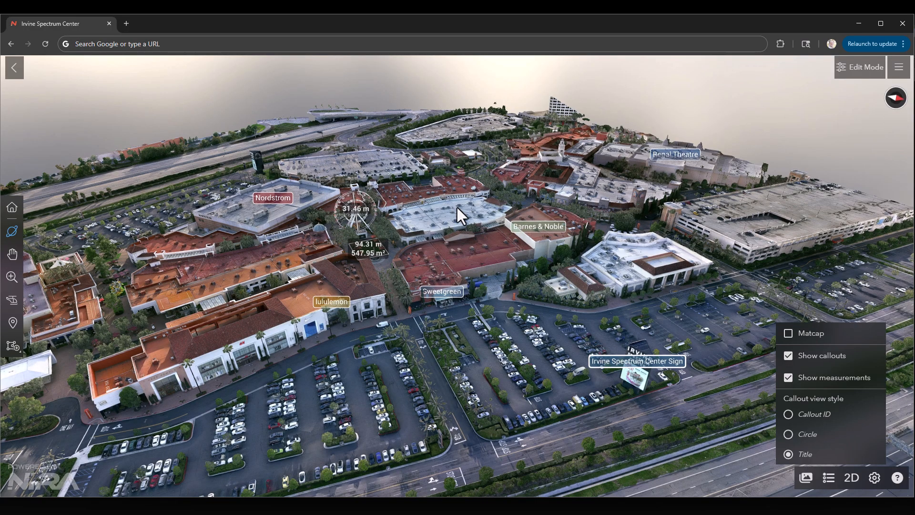
pyautogui.click(816, 357)
pyautogui.click(825, 356)
# Turn off both callouts and measurements in the view display settings.
pyautogui.moveTo(567, 318); pyautogui.dragTo(552, 295)
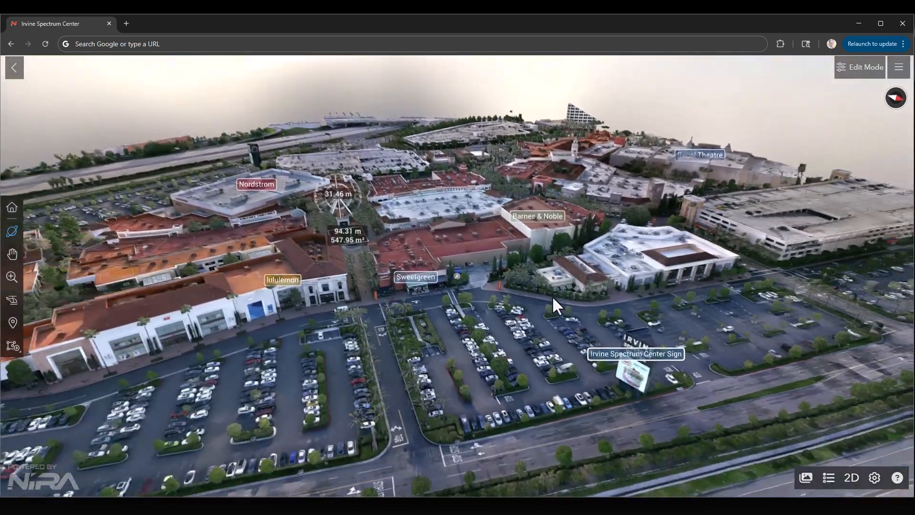
pyautogui.click(875, 478)
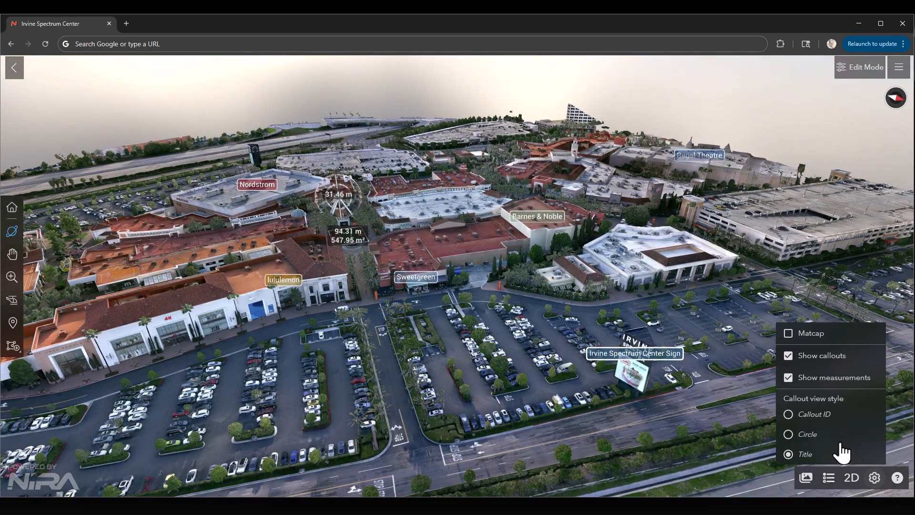
pyautogui.click(807, 377)
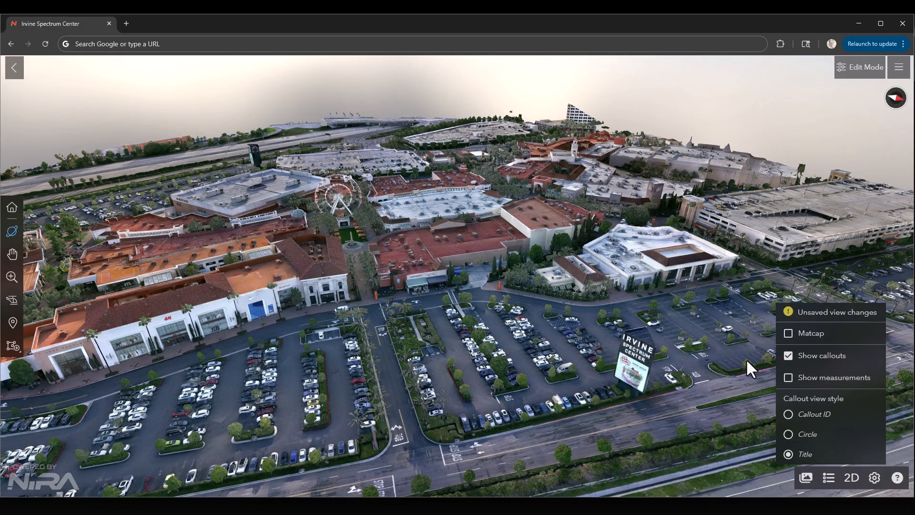
# Save the view changes as a new view variant named "Annotations off" in edit mode and return to view mode.
pyautogui.click(858, 68)
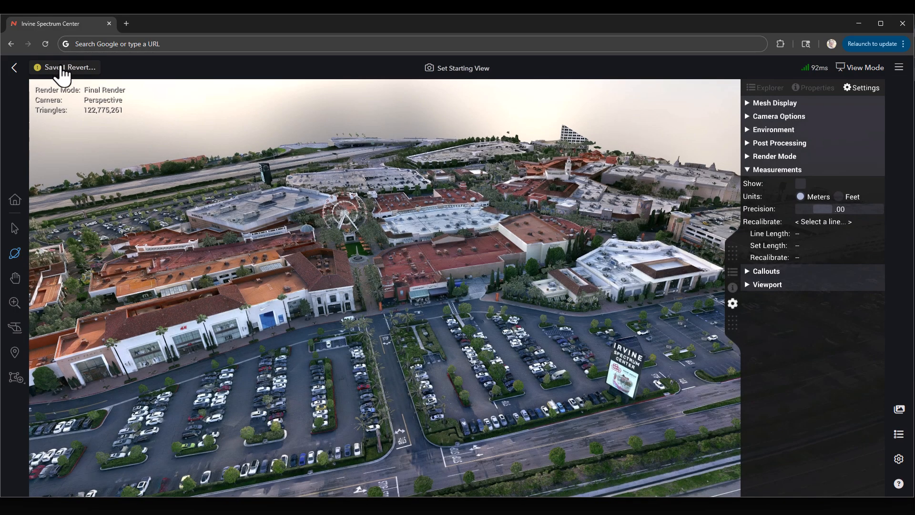
pyautogui.click(61, 68)
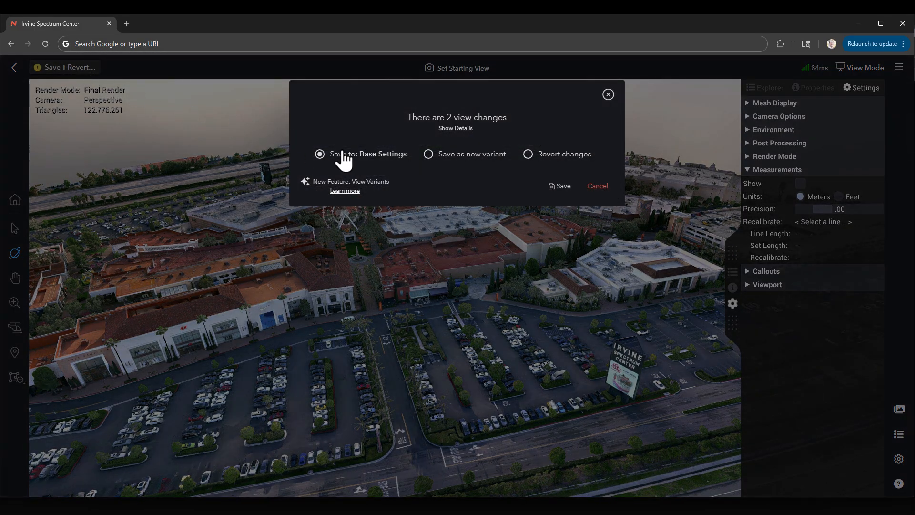
pyautogui.click(468, 158)
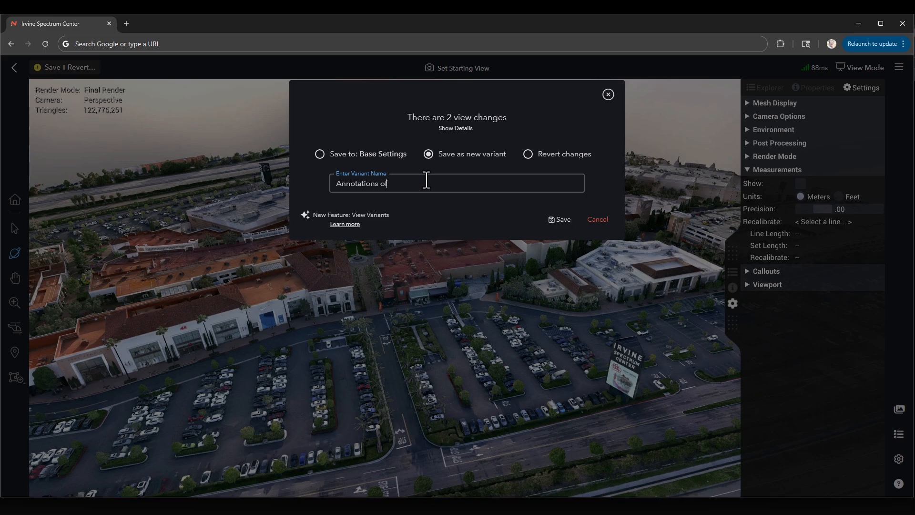
pyautogui.click(557, 220)
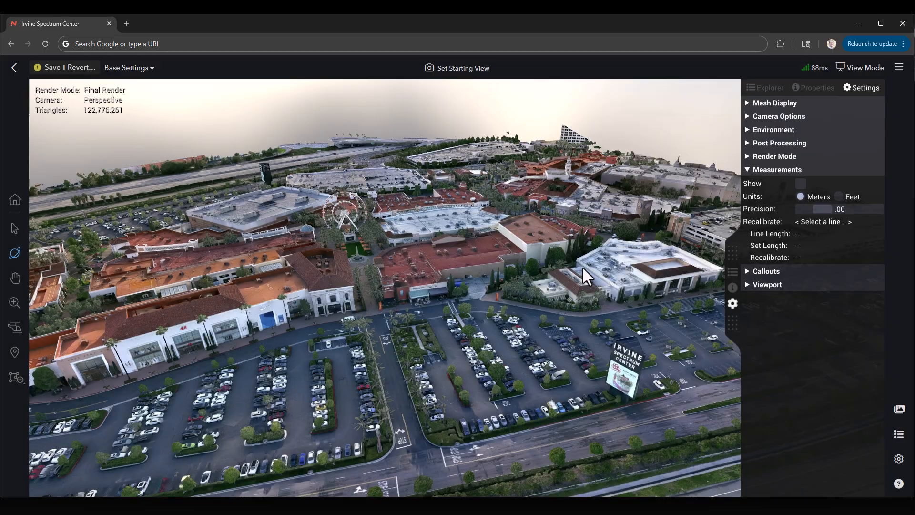
pyautogui.click(856, 67)
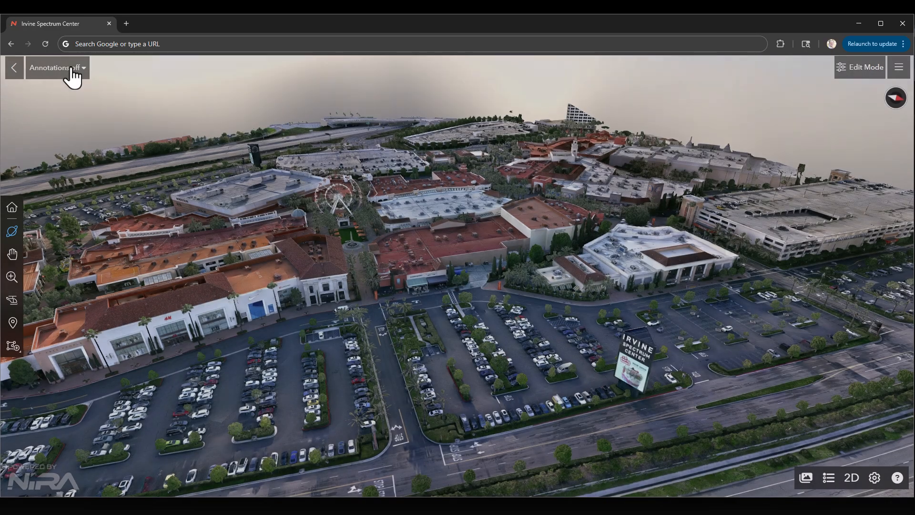
# Switch the view to the Base Settings variant and back to Annotations off to compare them.
pyautogui.click(71, 71)
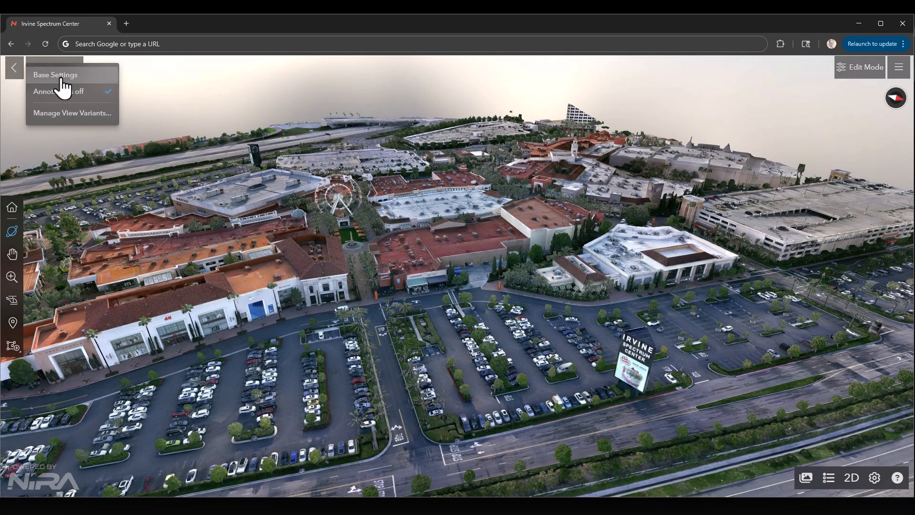
pyautogui.click(58, 77)
pyautogui.click(57, 76)
pyautogui.click(61, 94)
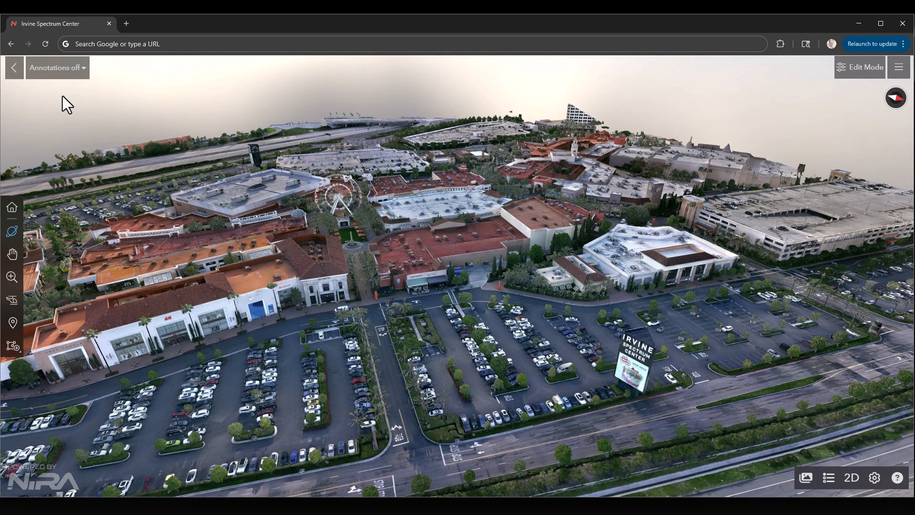
# Rename the Base Settings view variant as "Annotations on" and close the variant manager.
pyautogui.click(59, 75)
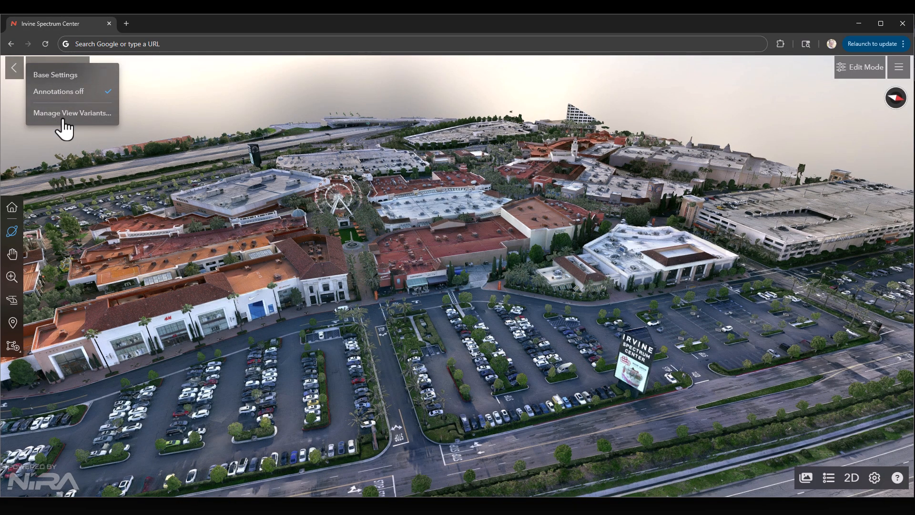
pyautogui.click(64, 113)
pyautogui.click(528, 266)
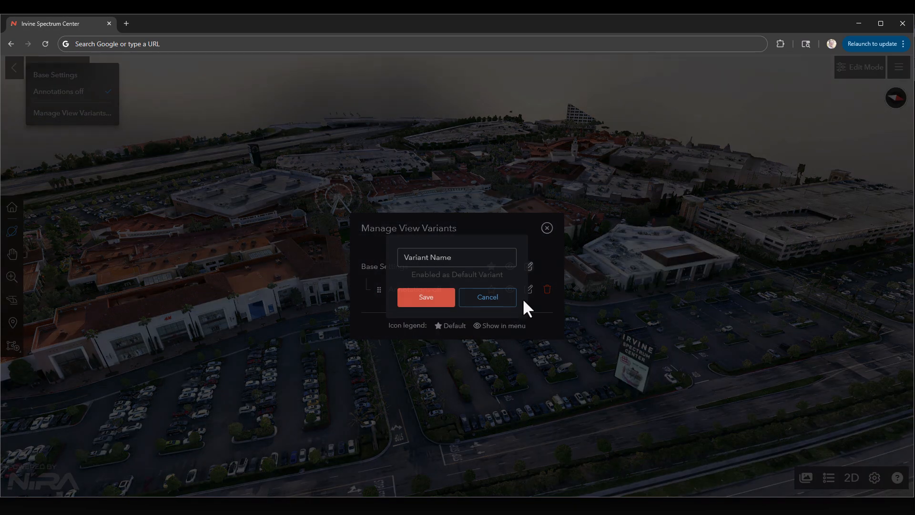
pyautogui.click(456, 258)
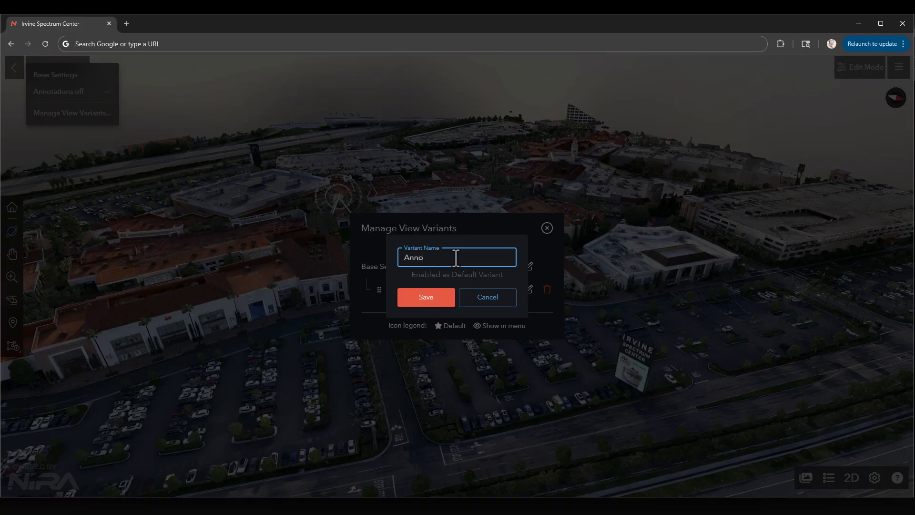
pyautogui.write('Annotations on')
pyautogui.click(436, 303)
pyautogui.click(547, 228)
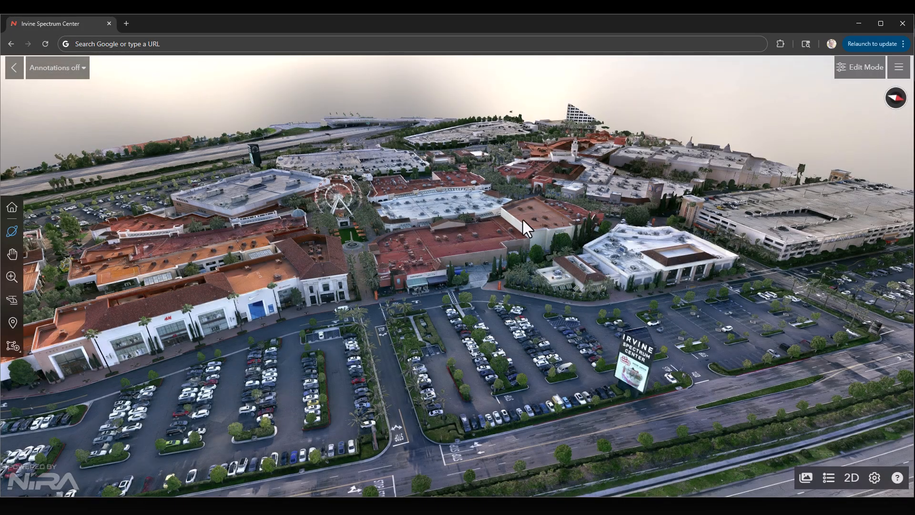
# Switch the view back and forth between the Annotations on and Annotations off variants to compare them, ending on Annotations on.
pyautogui.click(48, 71)
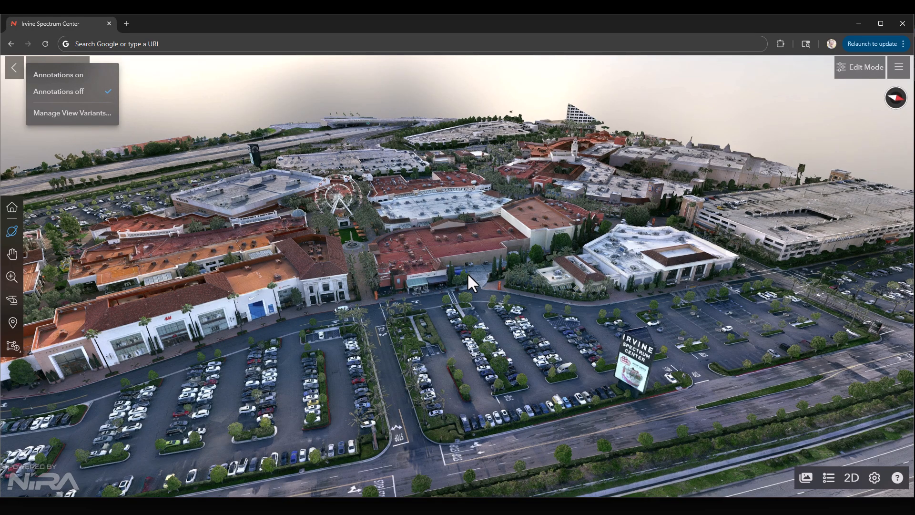
pyautogui.click(84, 76)
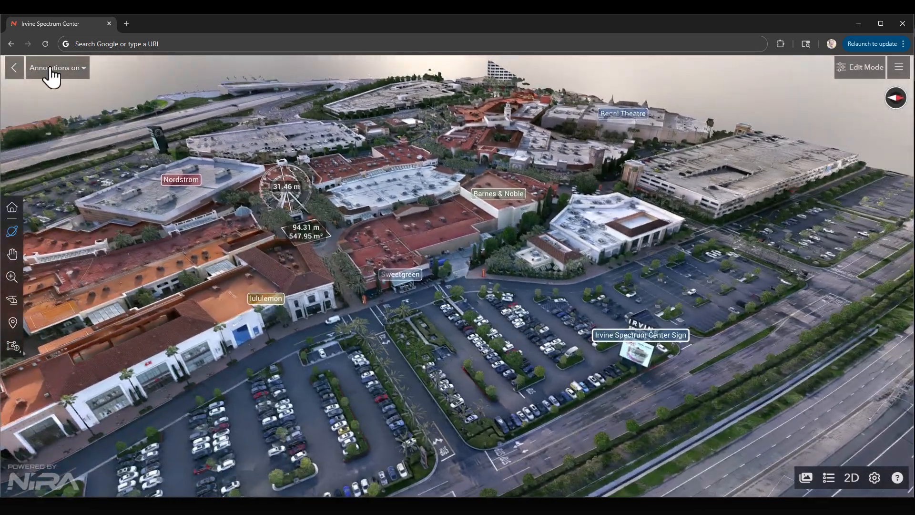
pyautogui.click(49, 71)
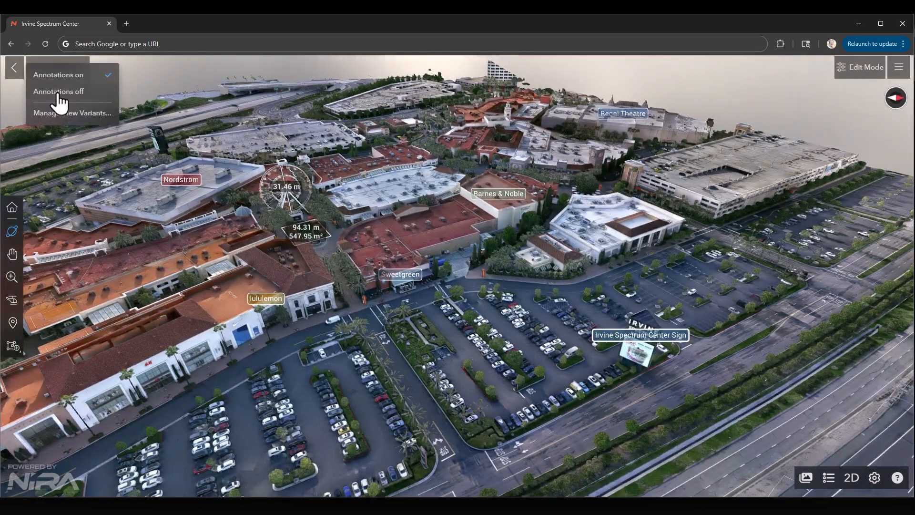
pyautogui.click(58, 92)
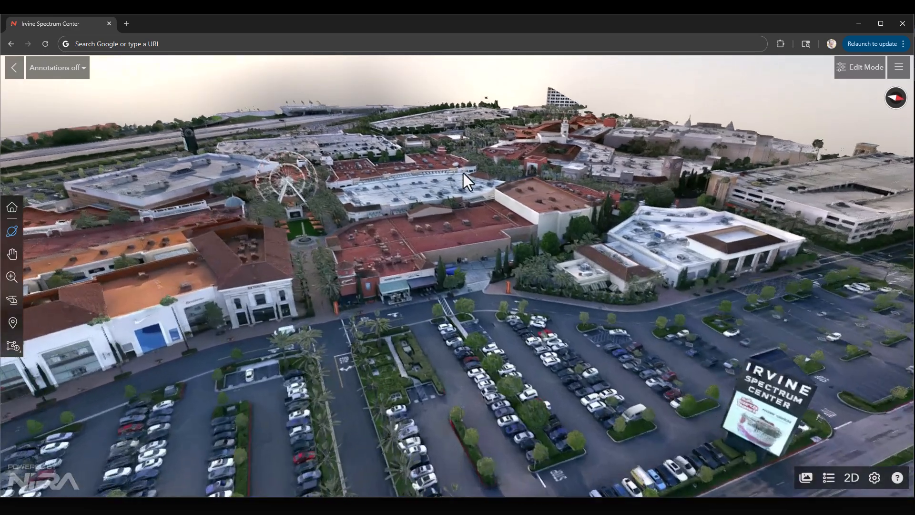
pyautogui.click(59, 73)
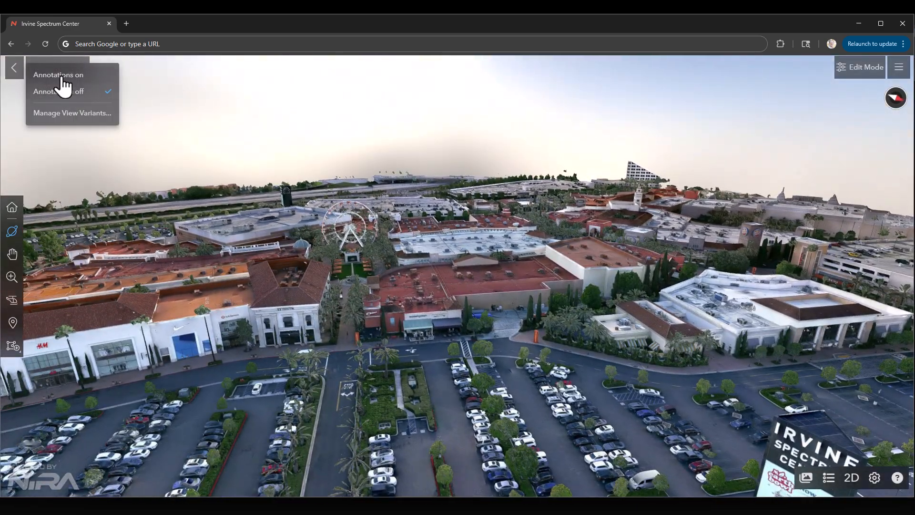
pyautogui.click(61, 75)
pyautogui.click(45, 72)
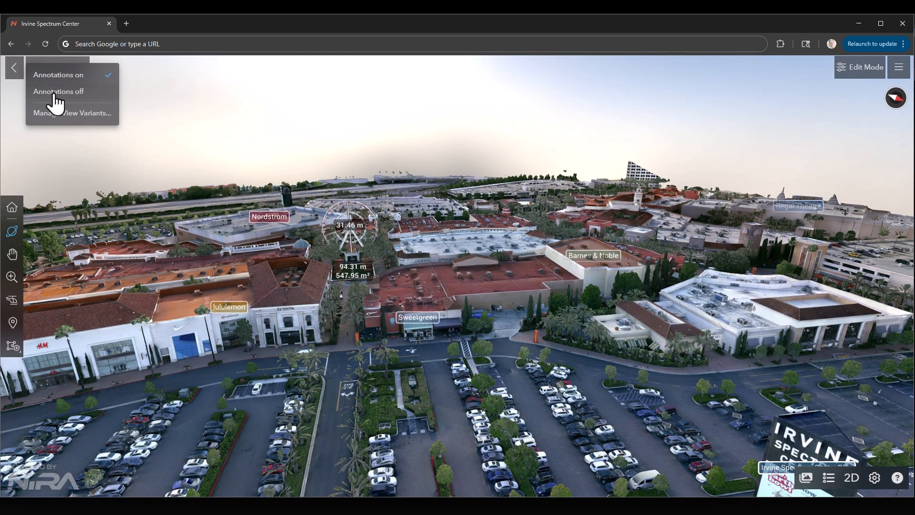
pyautogui.click(54, 93)
pyautogui.click(56, 77)
pyautogui.click(60, 80)
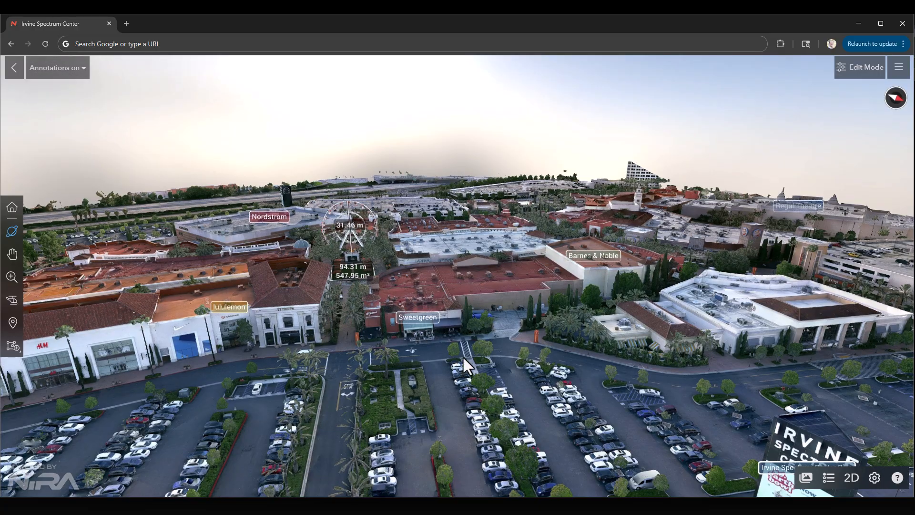
# Open the Sweetgreen callout in the model to fly to its camera bookmark and inspect its details.
pyautogui.moveTo(463, 356); pyautogui.dragTo(614, 373)
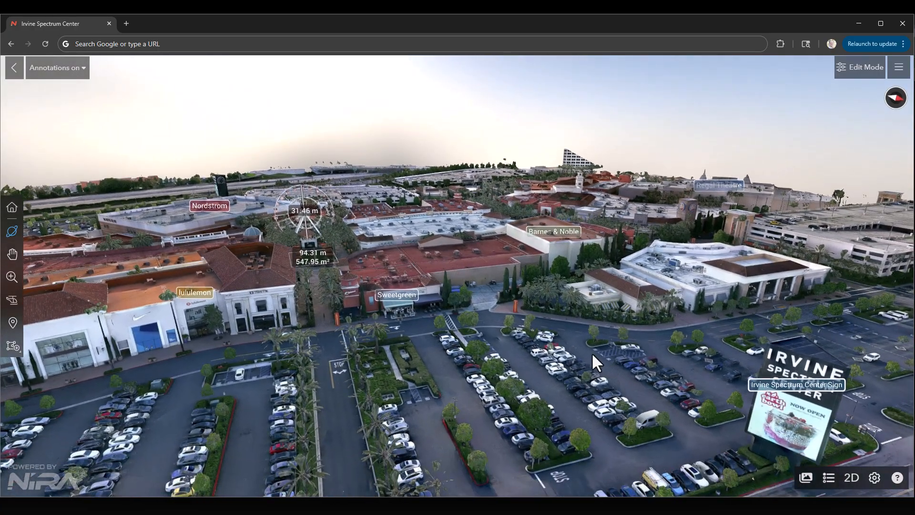
pyautogui.scroll(-4, 591, 353)
pyautogui.moveTo(576, 316); pyautogui.dragTo(651, 356)
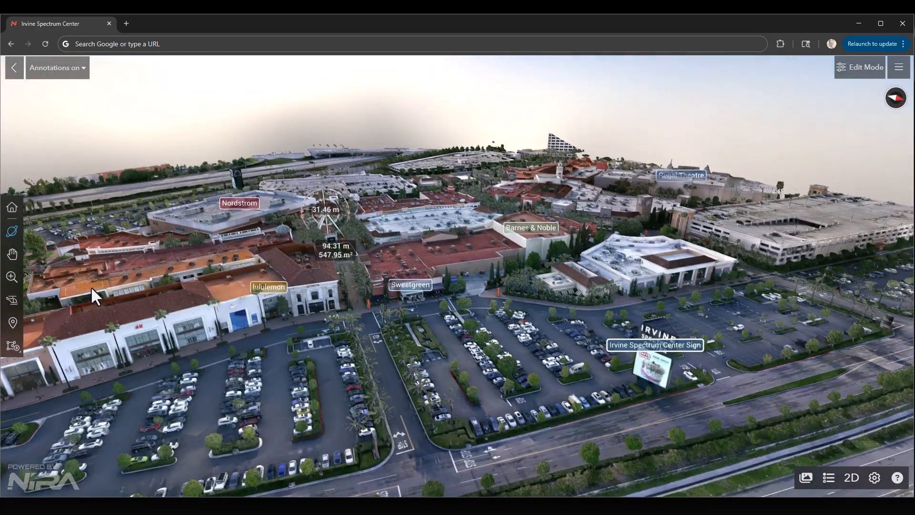
pyautogui.click(415, 286)
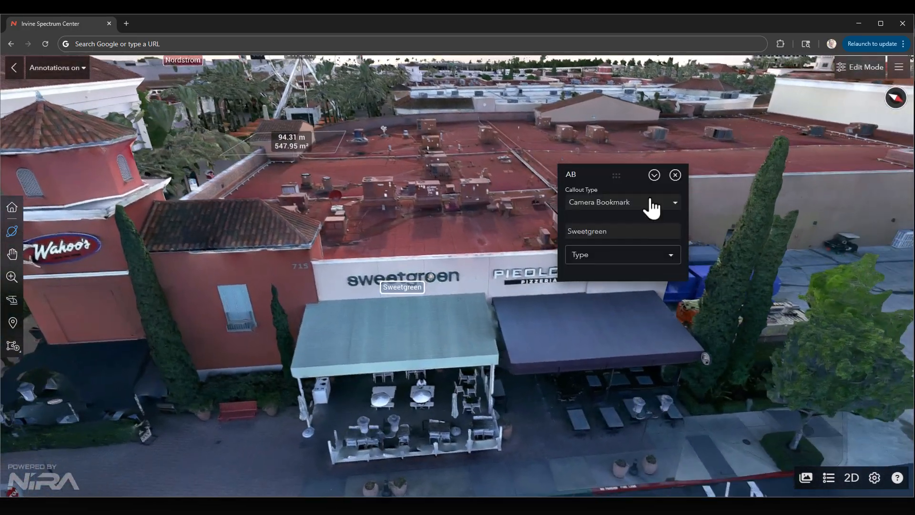
pyautogui.click(652, 178)
pyautogui.click(745, 145)
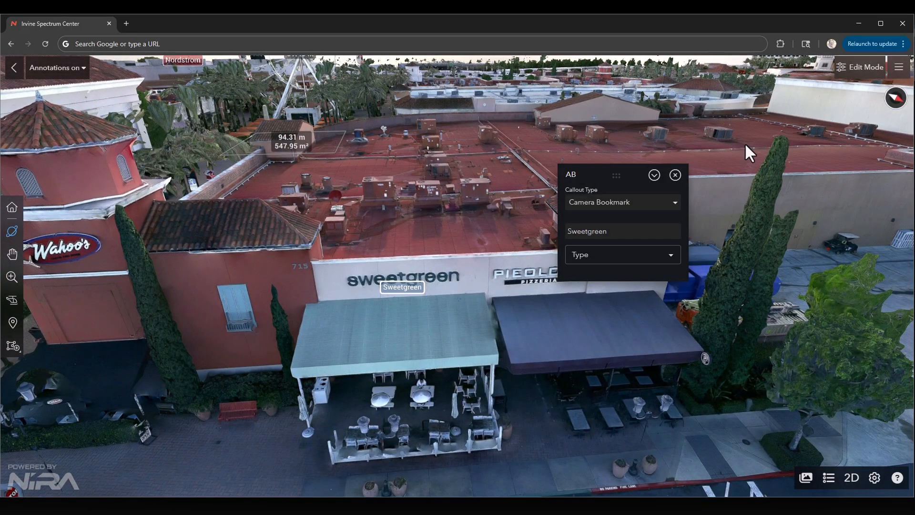
# Enter edit mode and list the scene objects in a widened Explorer, locating the Sweetgreen callout entry, Callout_AB.
pyautogui.click(842, 72)
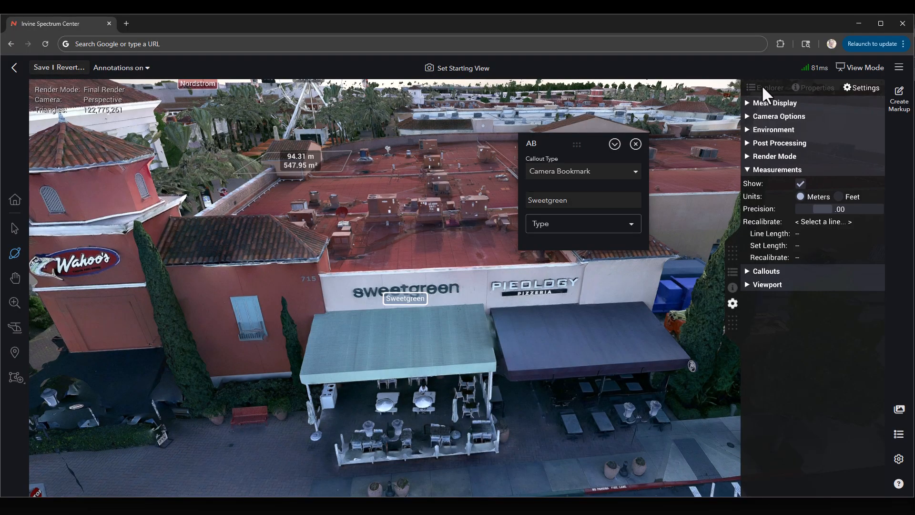
pyautogui.click(763, 88)
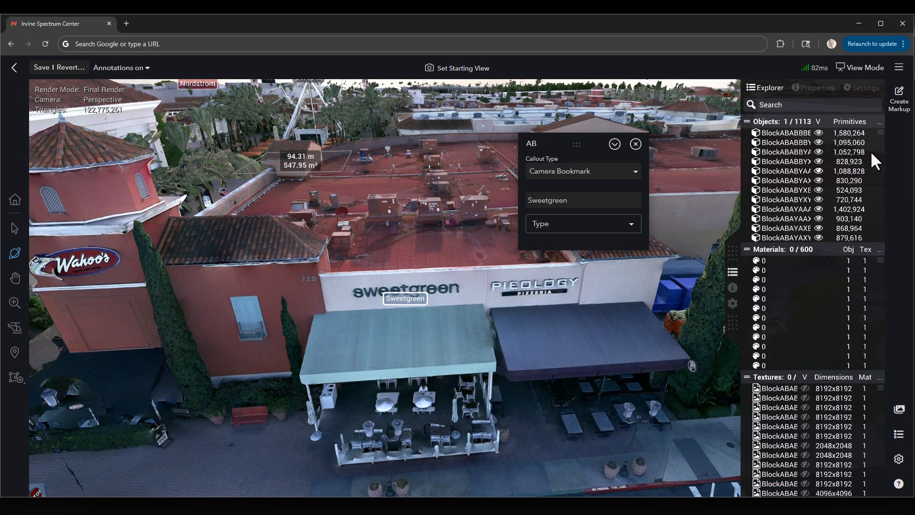
pyautogui.moveTo(732, 252); pyautogui.dragTo(710, 244)
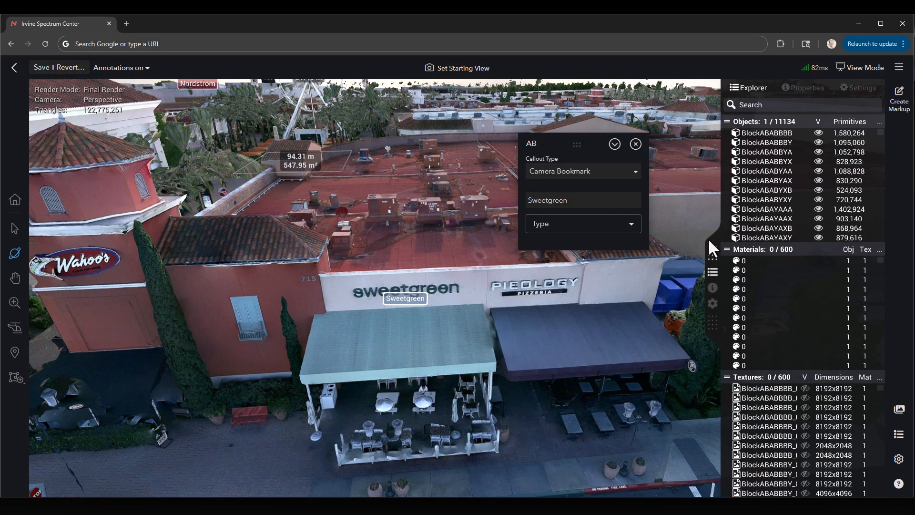
pyautogui.moveTo(465, 299); pyautogui.dragTo(570, 318)
pyautogui.press('f')
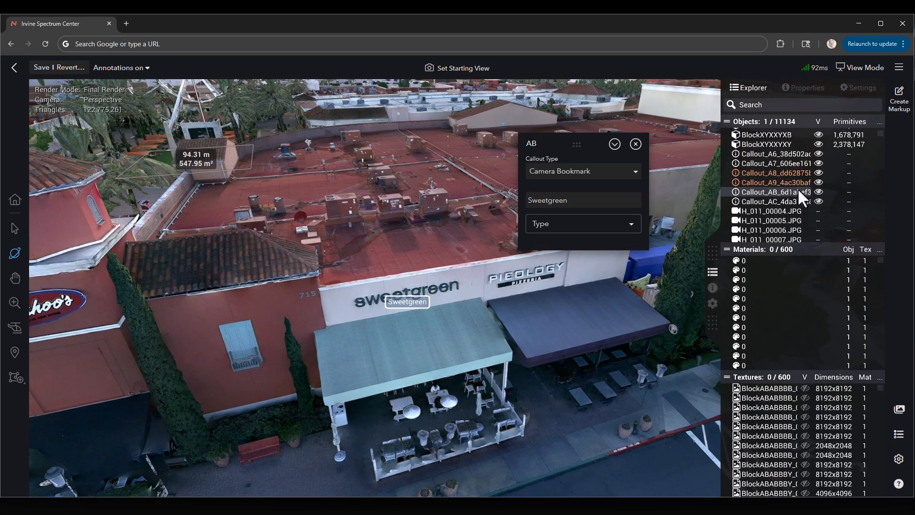
pyautogui.moveTo(711, 251); pyautogui.dragTo(690, 252)
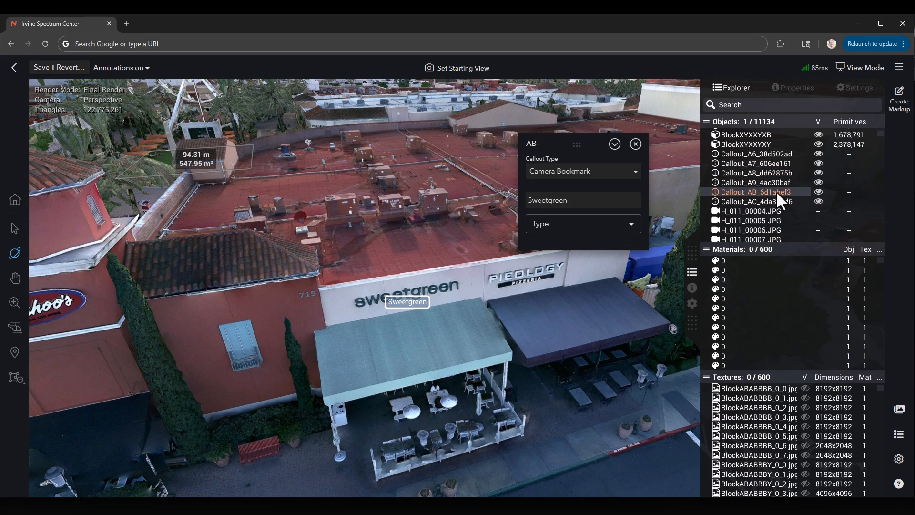
pyautogui.moveTo(409, 329); pyautogui.dragTo(383, 336)
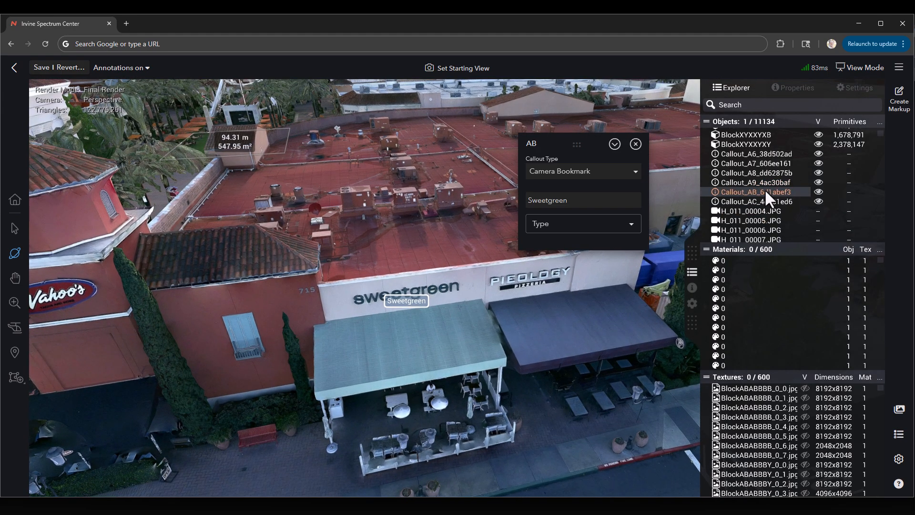
# Hide only the Sweetgreen callout from the scene and inspect the storefront and surrounding callouts.
pyautogui.click(818, 191)
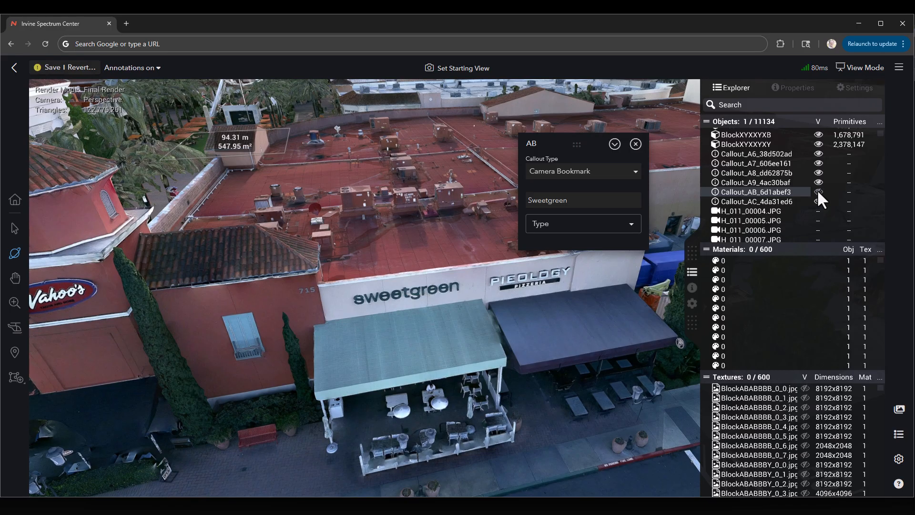
pyautogui.moveTo(414, 286); pyautogui.dragTo(333, 213)
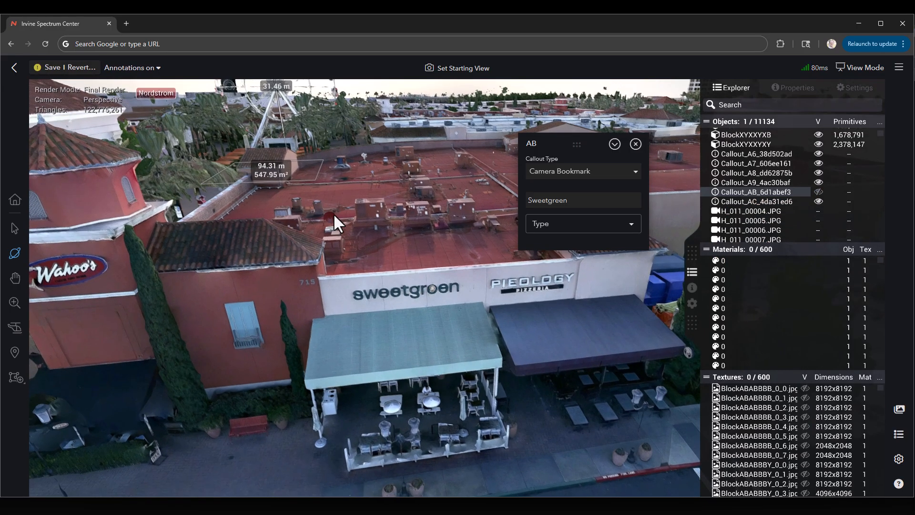
pyautogui.scroll(-10, 291, 226)
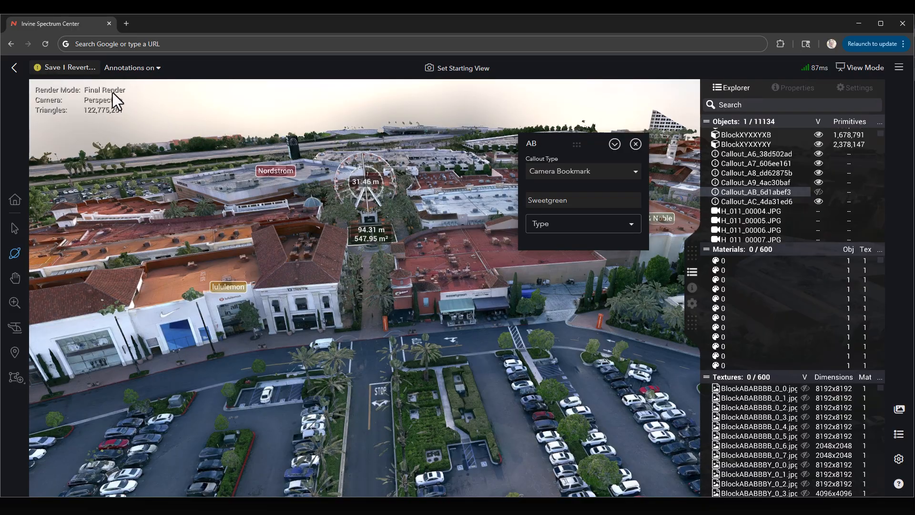
# Start saving the view change as a new variant named "All but Sweetgreen", then cancel and close the callout's details.
pyautogui.click(52, 67)
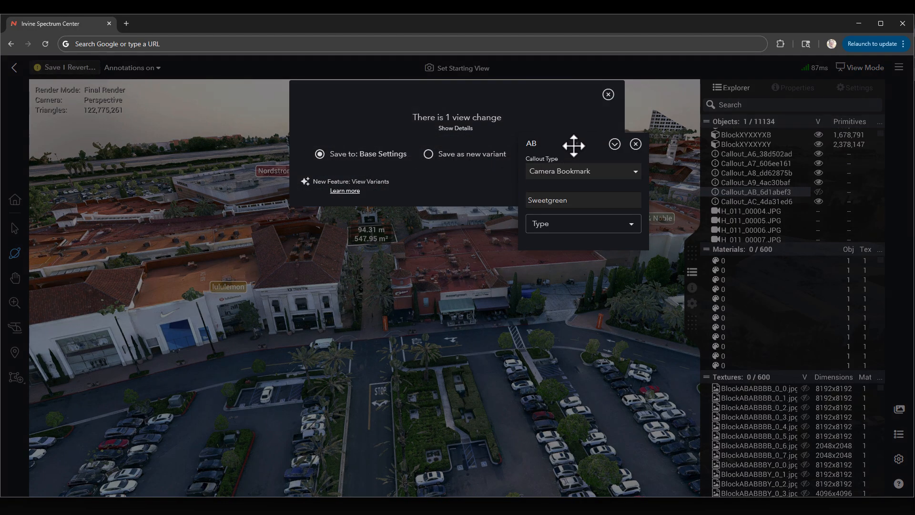
pyautogui.click(479, 154)
pyautogui.click(453, 182)
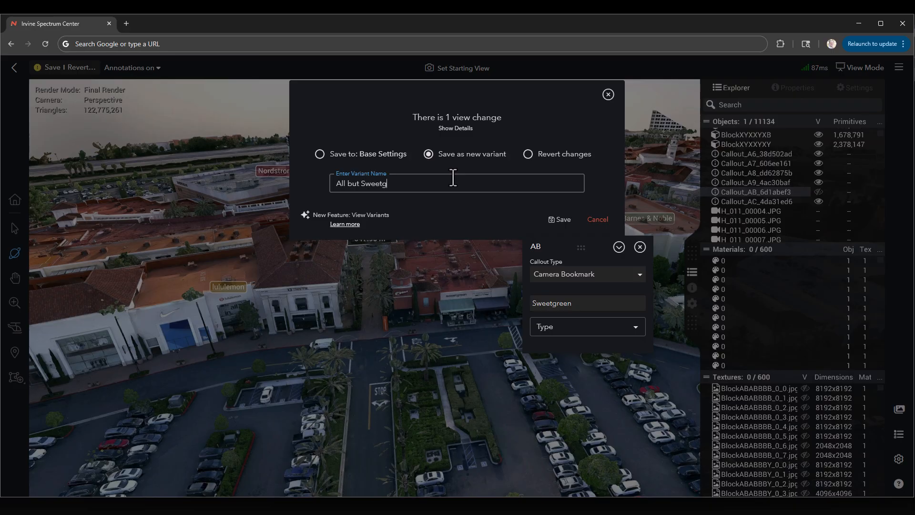
pyautogui.write('All but Sweetgreen')
pyautogui.click(599, 220)
pyautogui.click(639, 248)
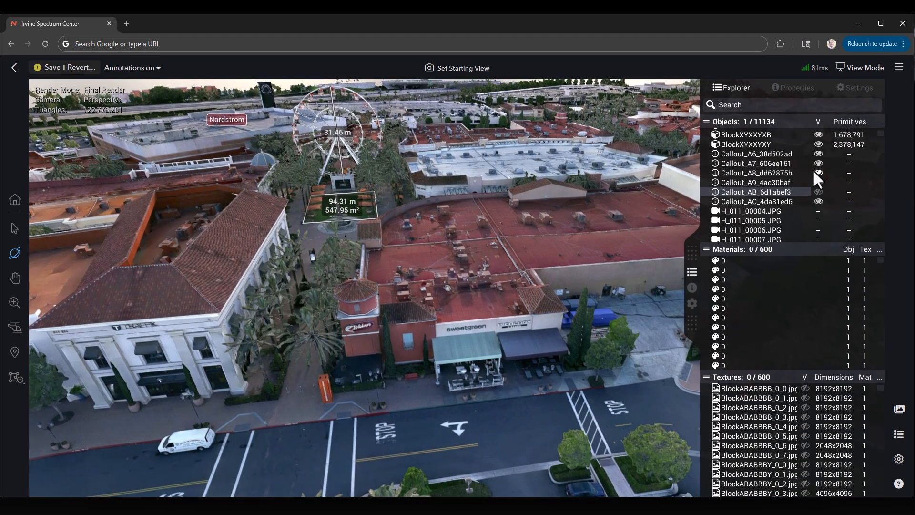
# Restore the Sweetgreen callout's visibility, then select the callouts from A8 to AC together and clear that selection.
pyautogui.click(819, 192)
pyautogui.moveTo(561, 287); pyautogui.dragTo(677, 224)
pyautogui.moveTo(765, 171); pyautogui.dragTo(766, 196)
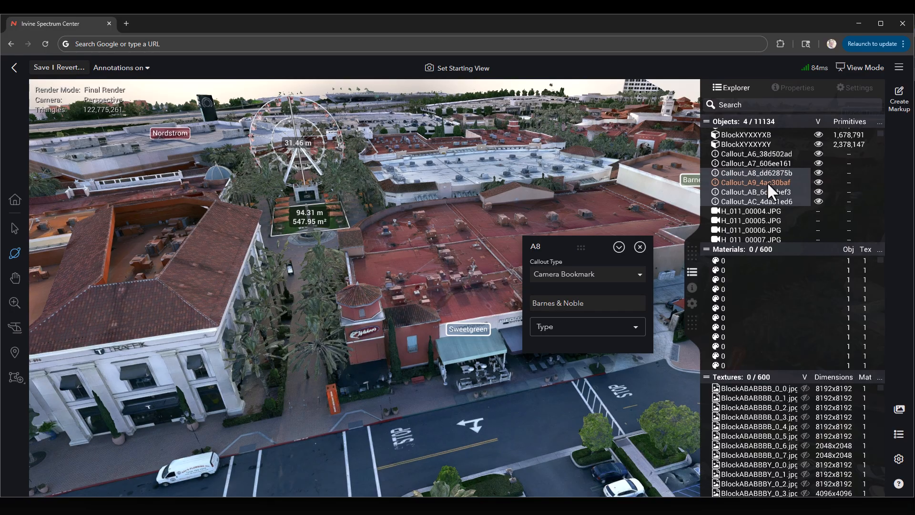
pyautogui.scroll(-3, 453, 219)
pyautogui.click(318, 391)
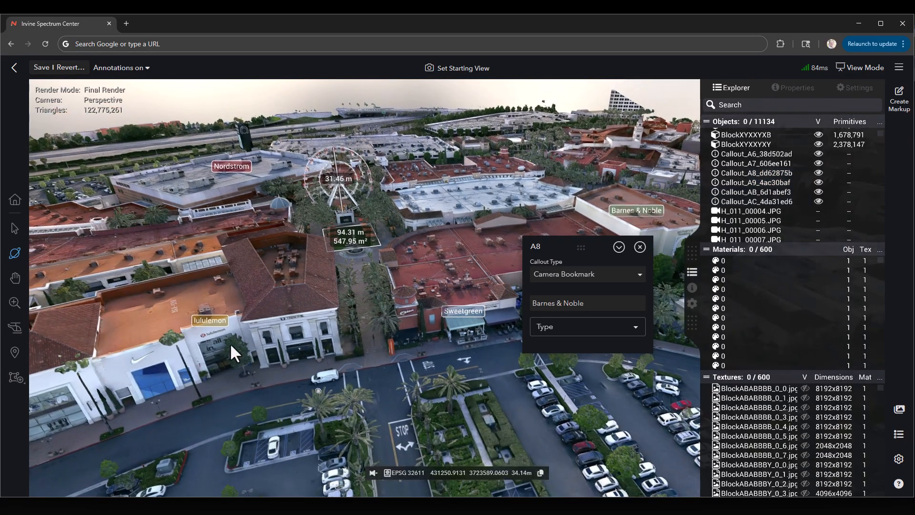
# Open the lululemon callout in the model and locate its entry, Callout_A6, in the object list.
pyautogui.click(218, 321)
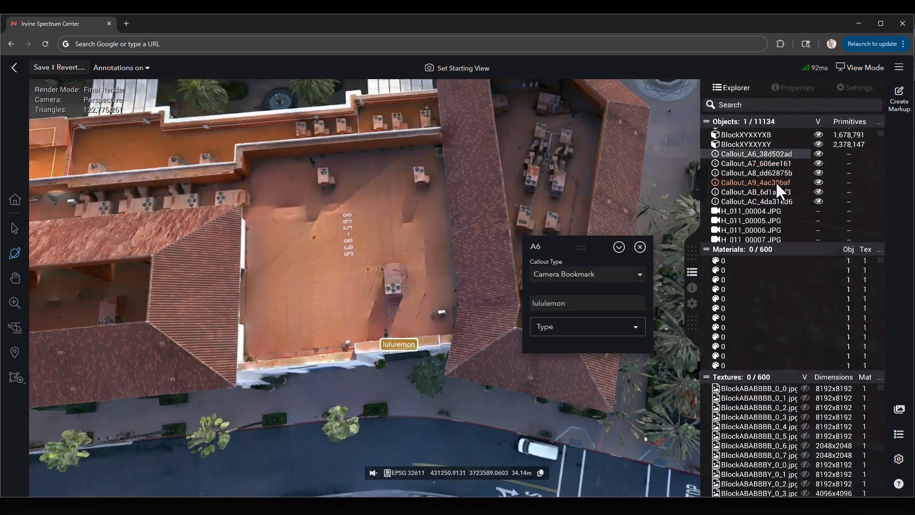
pyautogui.scroll(2, 776, 184)
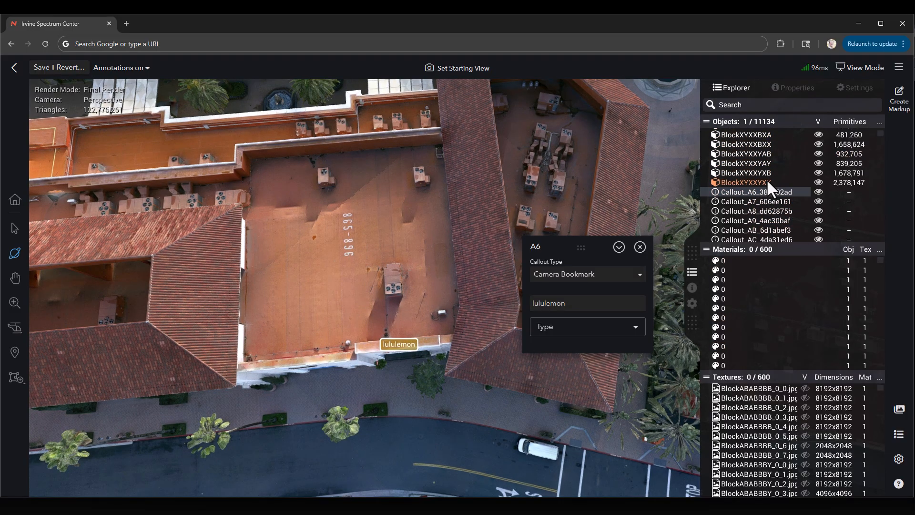
pyautogui.scroll(-3, 767, 181)
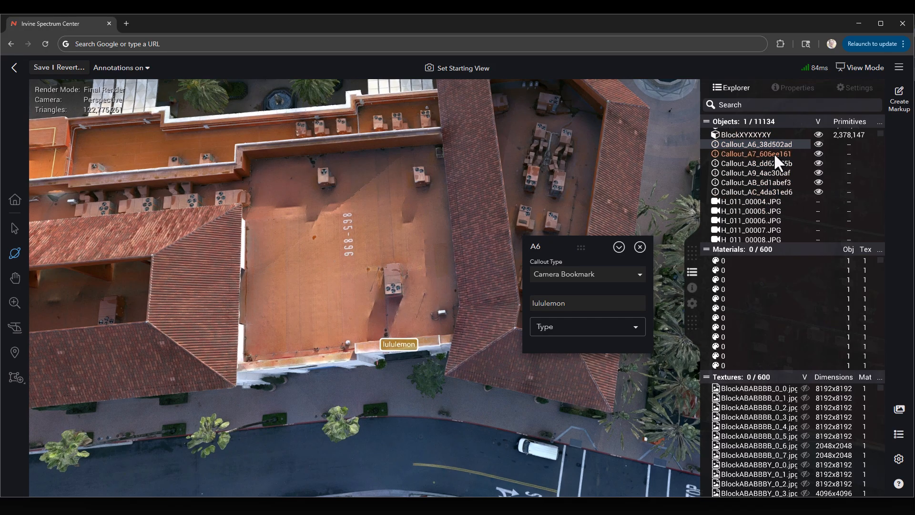
# Hide the lululemon callout and show it again, toggling its visibility twice.
pyautogui.click(818, 145)
pyautogui.click(818, 145)
pyautogui.scroll(2, 768, 150)
pyautogui.click(818, 192)
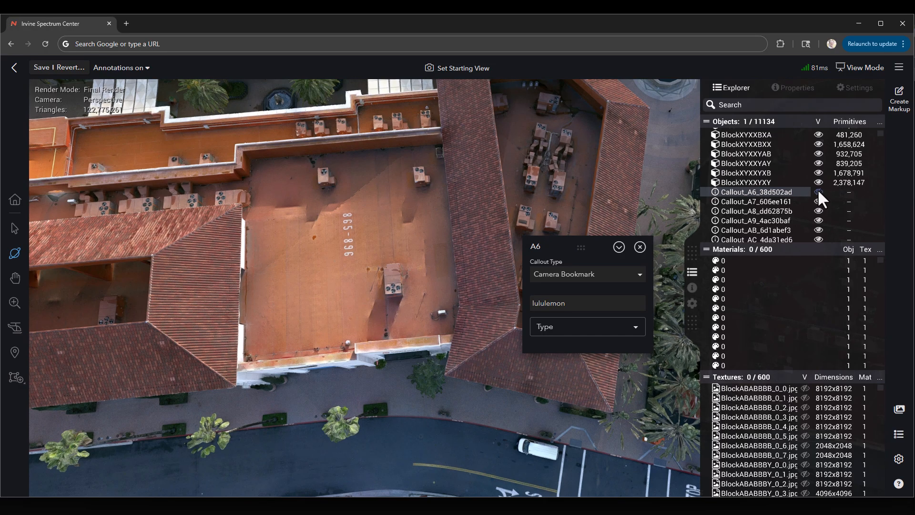
pyautogui.click(817, 190)
# Check the list of view variants and clear the lululemon callout's selection while looking over the annotated site.
pyautogui.scroll(-5, 419, 198)
pyautogui.moveTo(412, 276)
pyautogui.mouseDown()
pyautogui.moveTo(394, 235)
pyautogui.moveTo(369, 213)
pyautogui.moveTo(372, 175)
pyautogui.mouseUp()
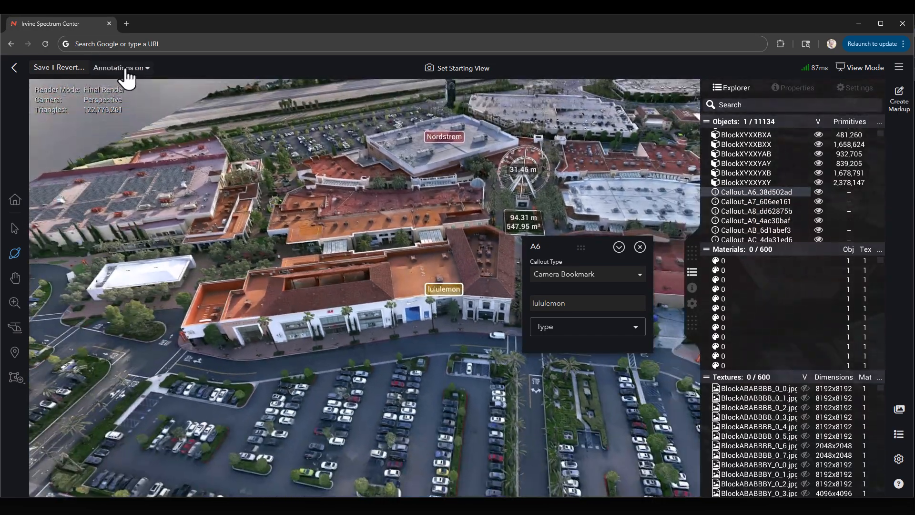
pyautogui.click(122, 68)
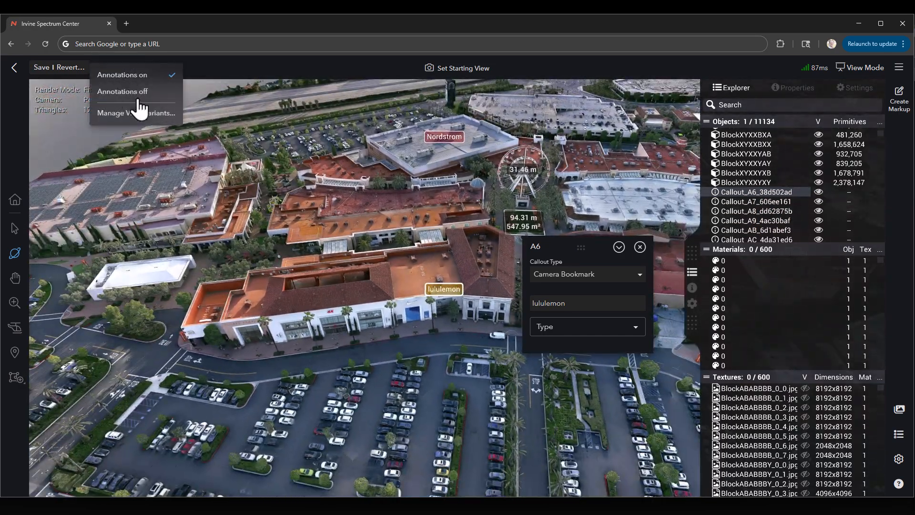
pyautogui.moveTo(408, 166)
pyautogui.mouseDown()
pyautogui.moveTo(266, 173)
pyautogui.moveTo(336, 224)
pyautogui.mouseUp()
pyautogui.moveTo(278, 227); pyautogui.dragTo(506, 244)
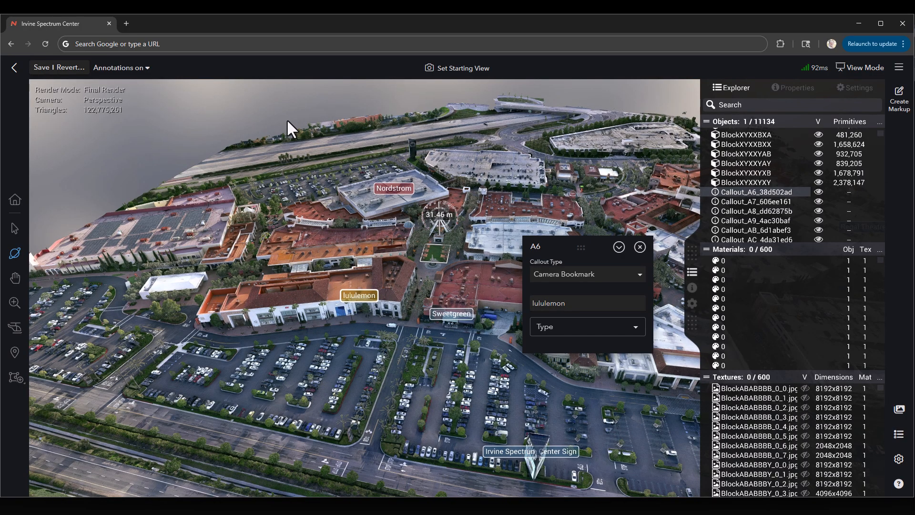
pyautogui.click(203, 120)
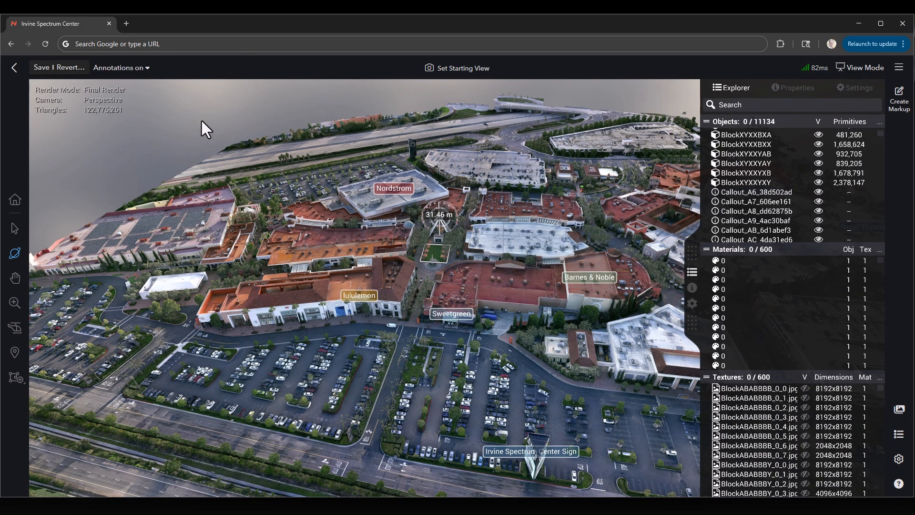
pyautogui.moveTo(242, 215)
pyautogui.mouseDown()
pyautogui.moveTo(257, 212)
pyautogui.moveTo(254, 227)
pyautogui.mouseUp()
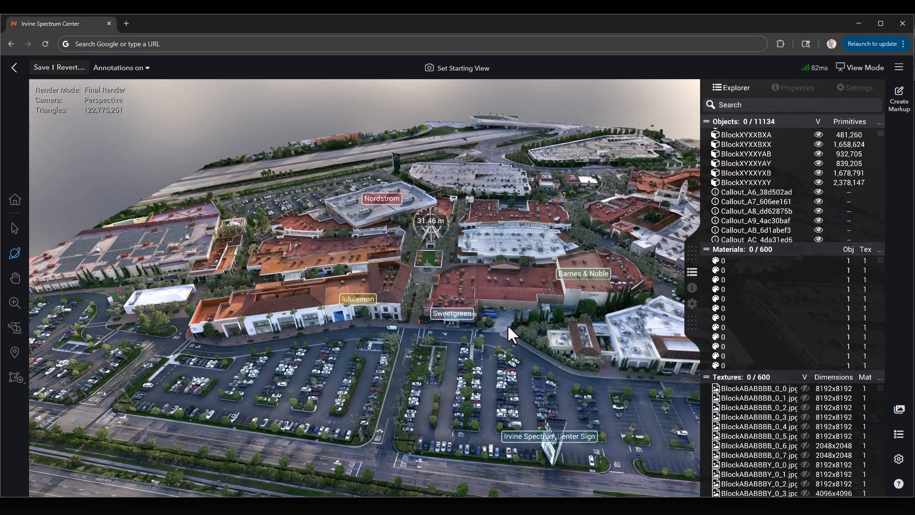
pyautogui.moveTo(508, 325); pyautogui.dragTo(513, 310)
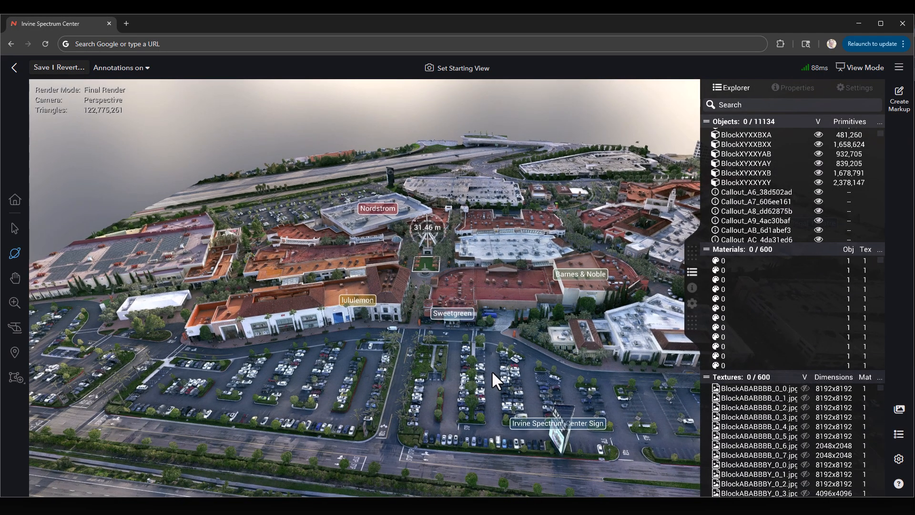